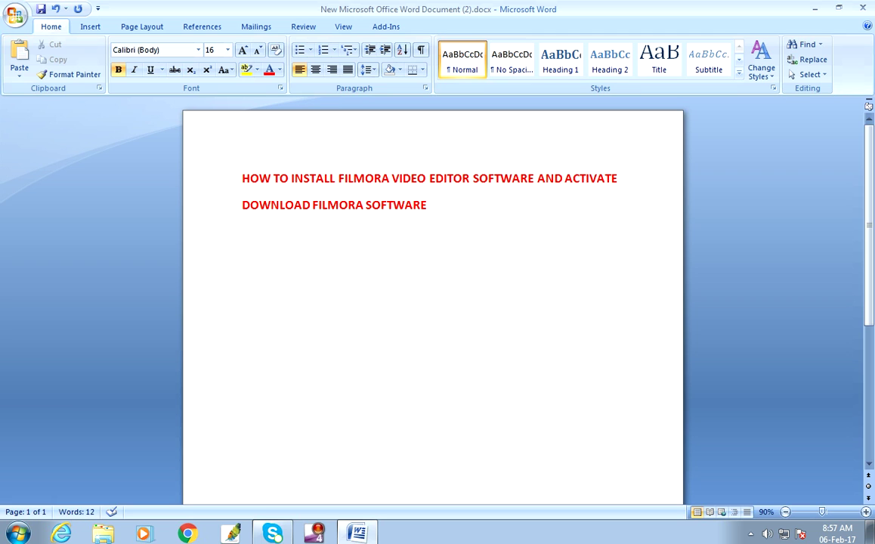
- Complete the "DOWNLOAD FILMORA SOFTWARE" line with "FROM INTERNET" and start a new line below it
text(FROM INTERN)
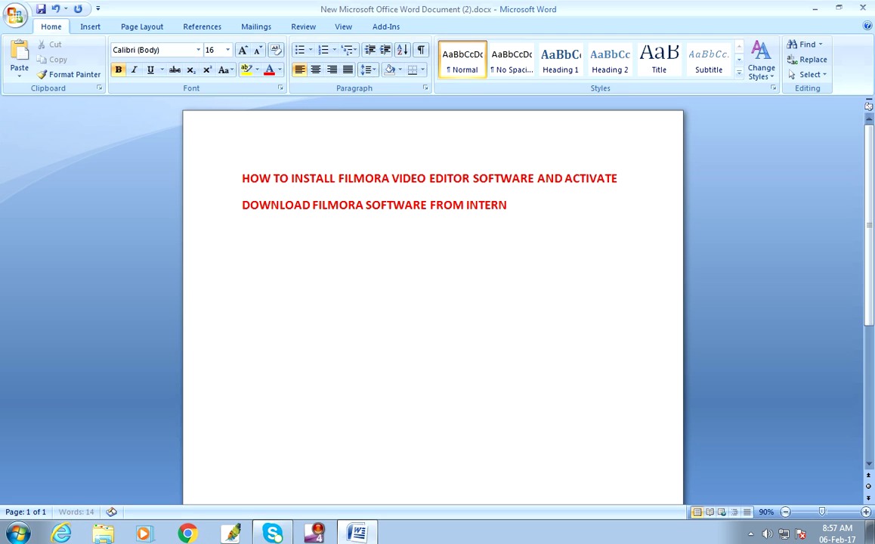
text(ET)
key(Return)
- Write "INSTALL FILMORA" in capital letters on the third line
text(iNSTALL)
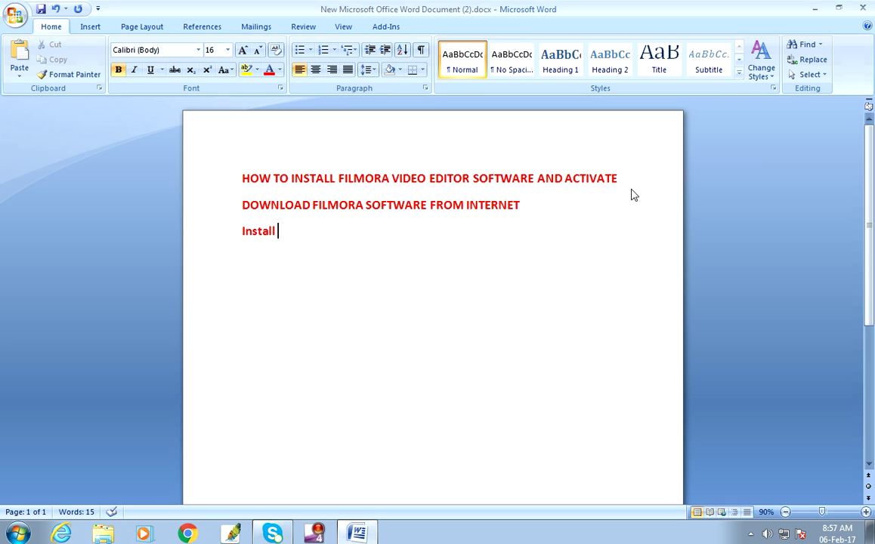
key(BackSpace)
key(BackSpace)
key(BackSpace)
key(BackSpace)
key(BackSpace)
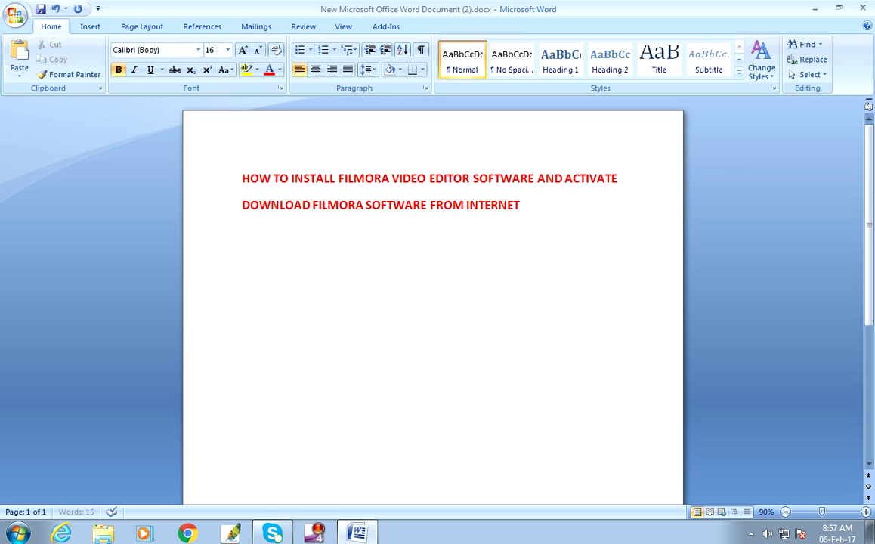
text(INSTAK)
key(BackSpace)
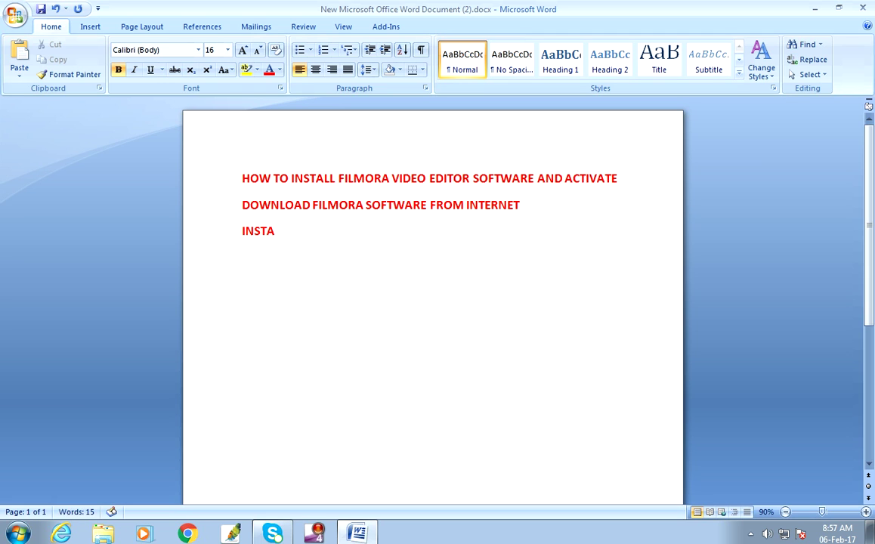
text(LL FILMORA)
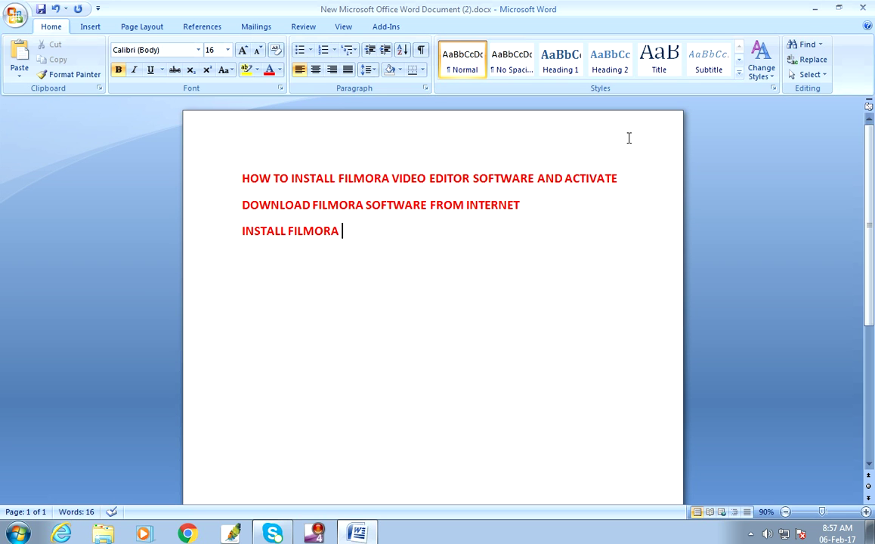
click(815, 7)
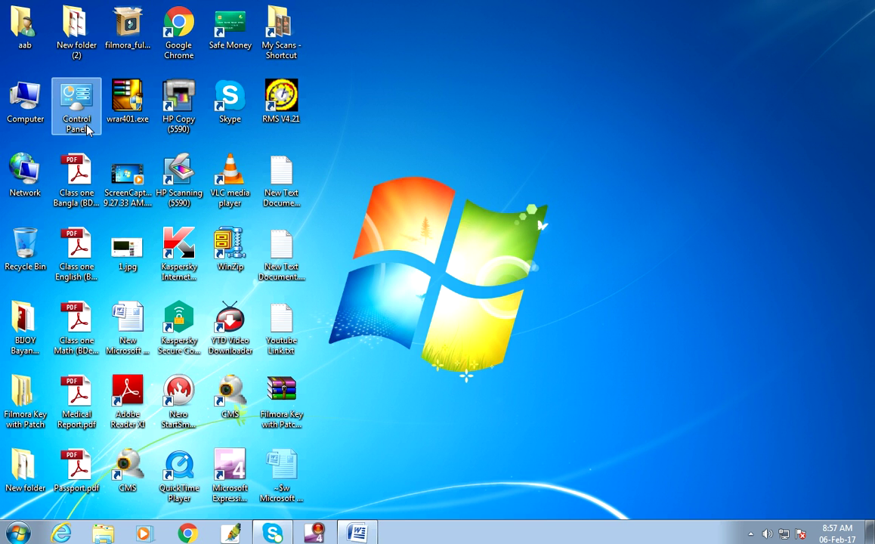
double_click(127, 30)
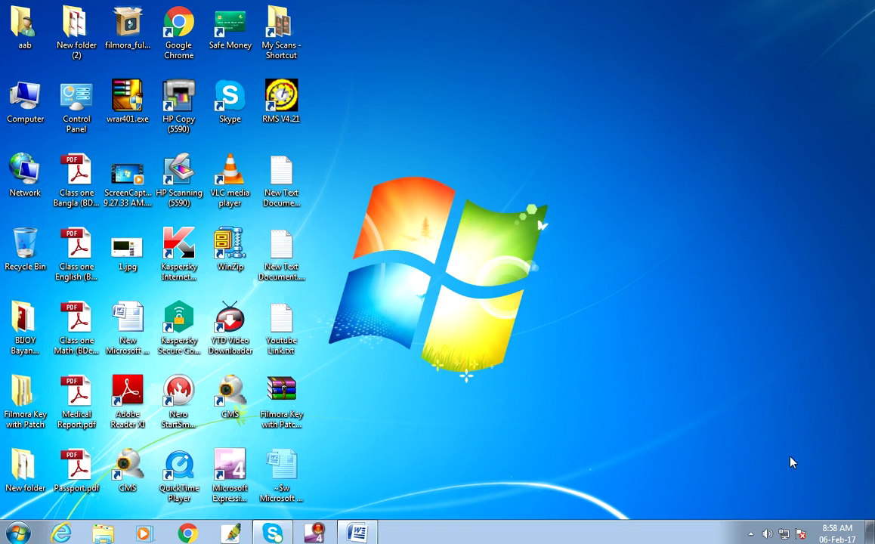
click(751, 533)
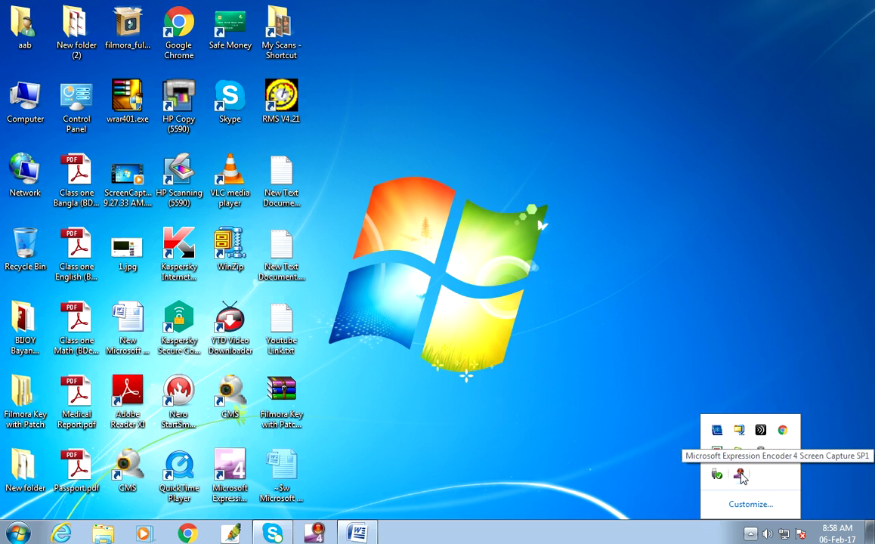
right_click(741, 476)
click(436, 452)
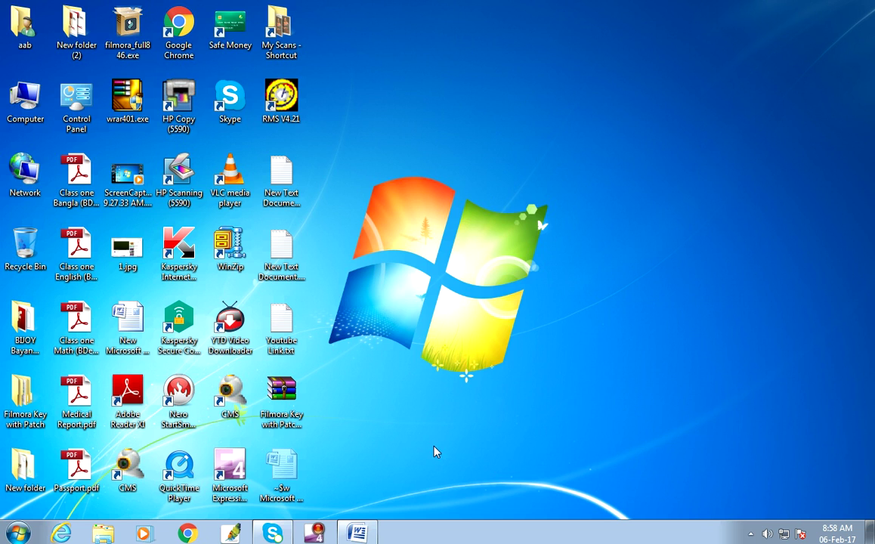
- Return to the Word document and extend the "INSTALL FILMORA" line with "FROM YOUR COMPUTER'S DOWNLOAD FOLDER."
click(360, 535)
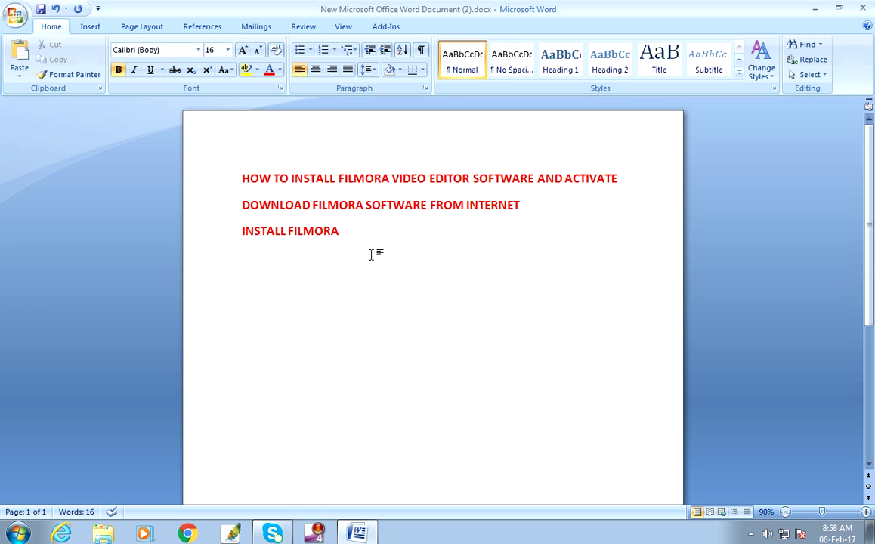
text(FROM YOUR)
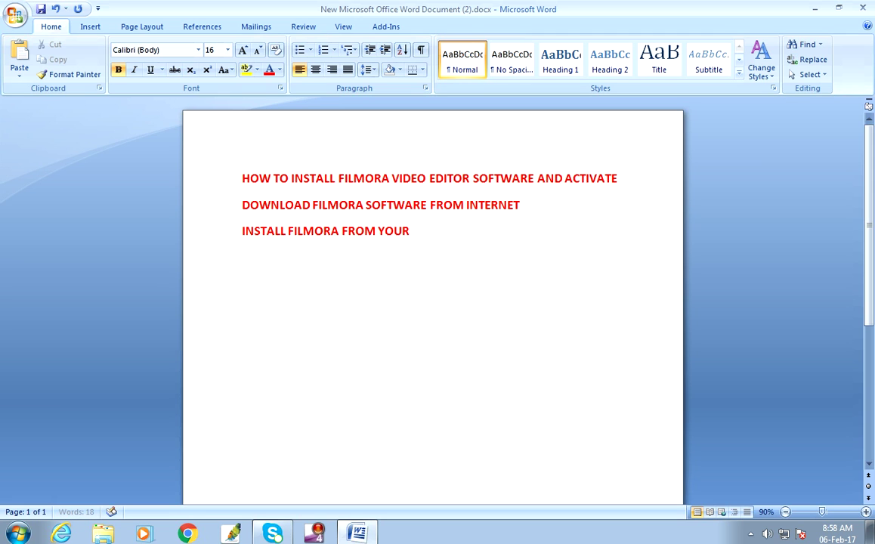
text( COMPUTER )
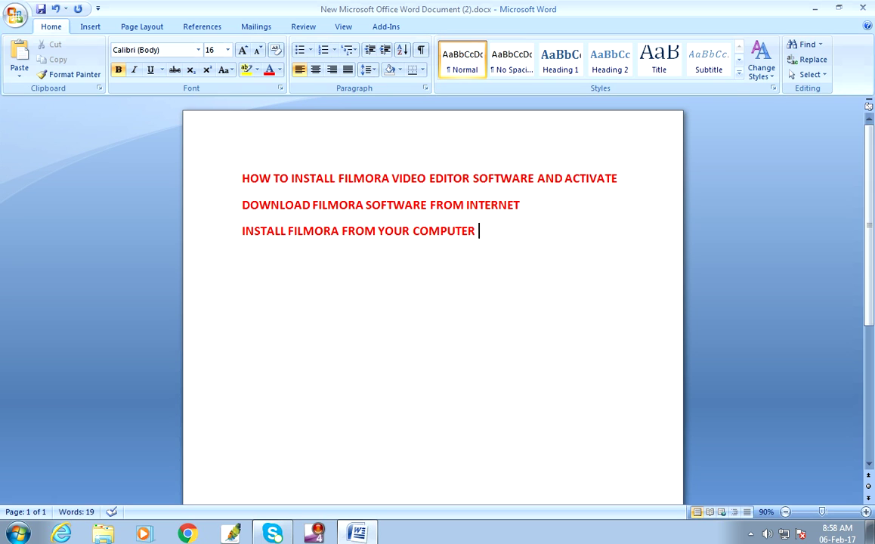
text(DO)
key(BackSpace)
key(BackSpace)
key(BackSpace)
key(BackSpace)
text(R')
text(S DOWN)
text(LOAD)
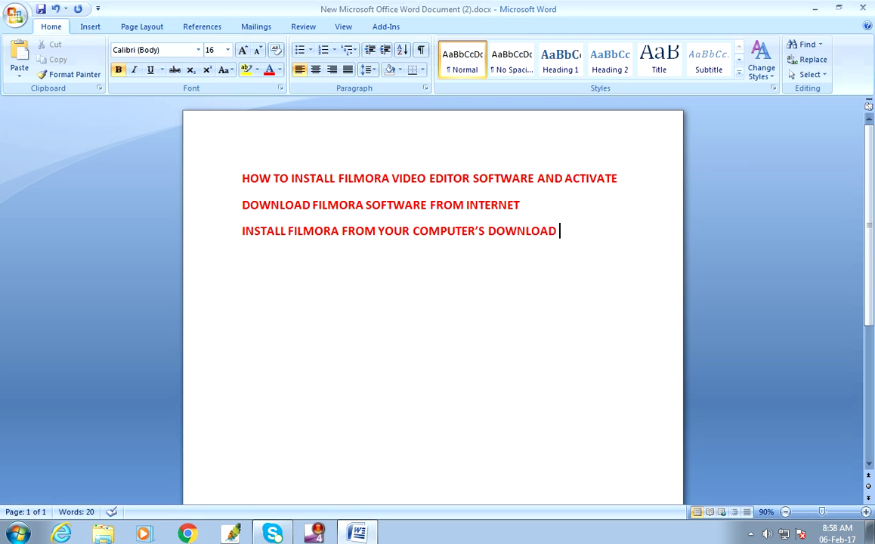
text( FOLDER.)
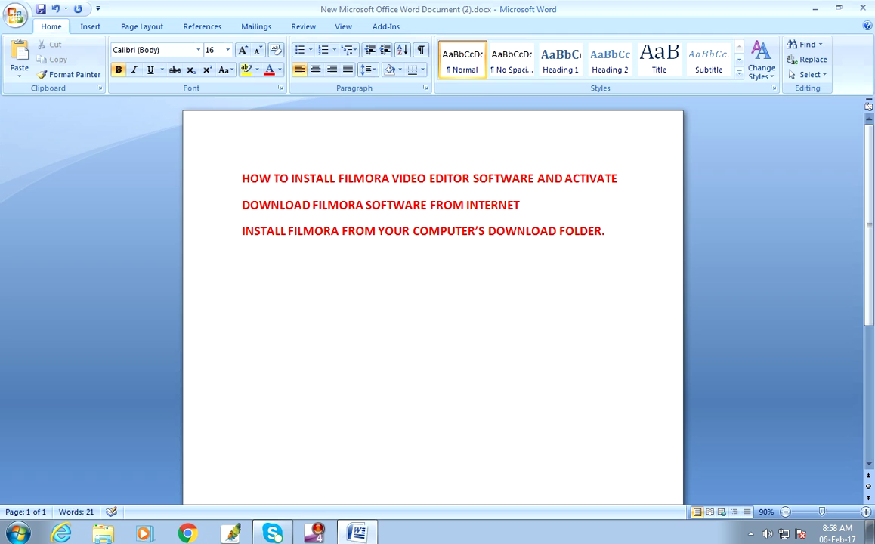
- Add a period after "INTERNET" in the second line and underline the title line
click(529, 206)
text(.)
drag(620, 178, 266, 173)
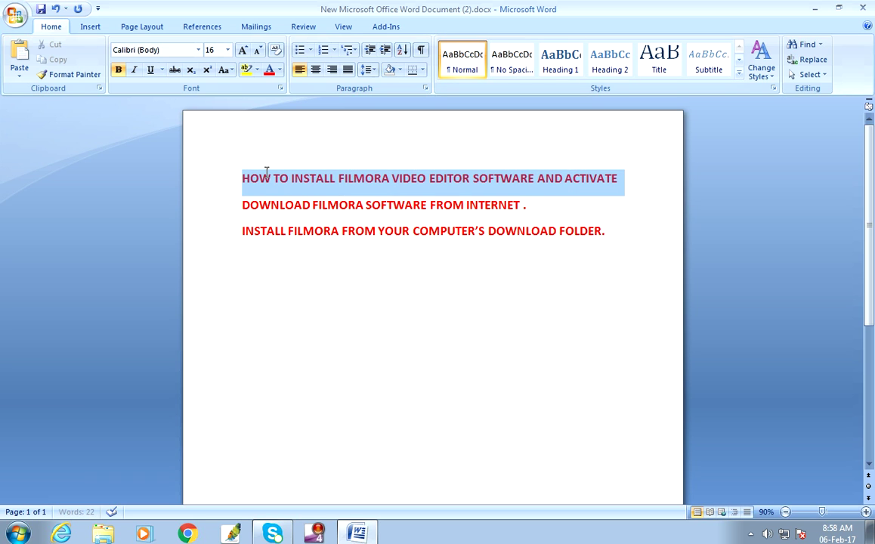
click(151, 73)
- Apply the grammar suggestion "INTERNET." to the flagged word and start a new line after the "DOWNLOAD FOLDER." line
right_click(490, 210)
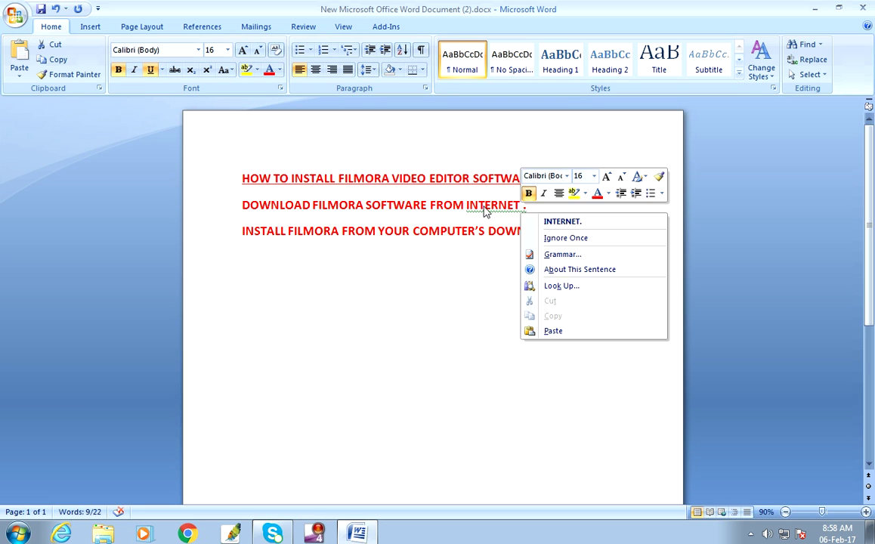
click(563, 221)
click(619, 230)
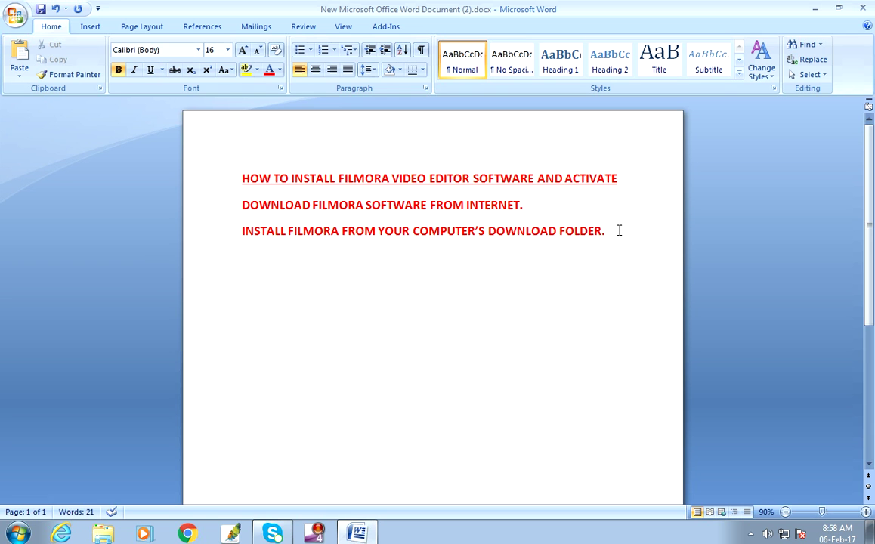
key(Return)
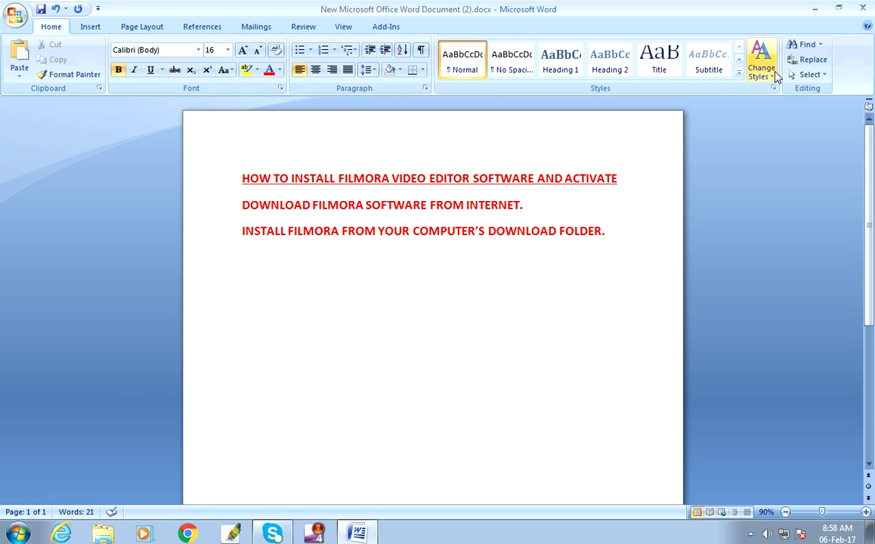
- Open "Instrucrion and keyy.txt" from the Keyy And PAtch folder inside the desktop folder "Filmora Key with Patch"
click(814, 9)
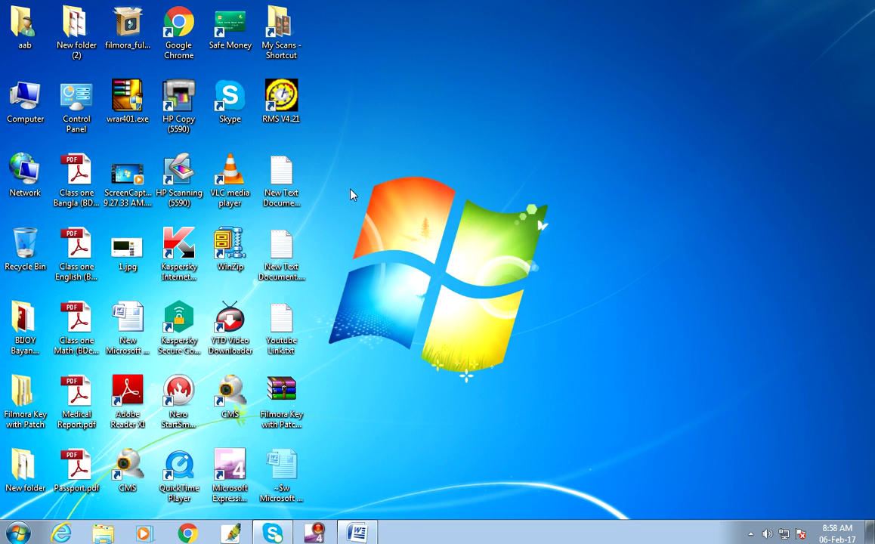
double_click(35, 412)
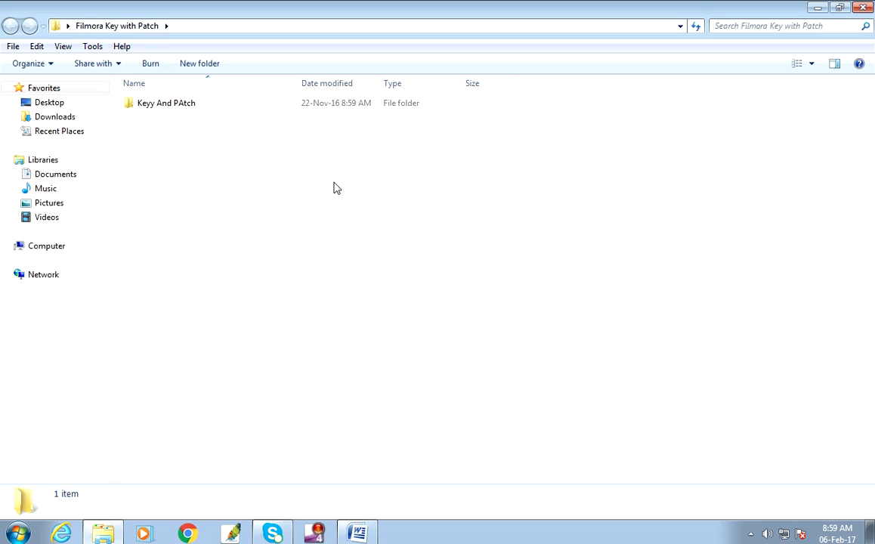
double_click(176, 107)
click(168, 108)
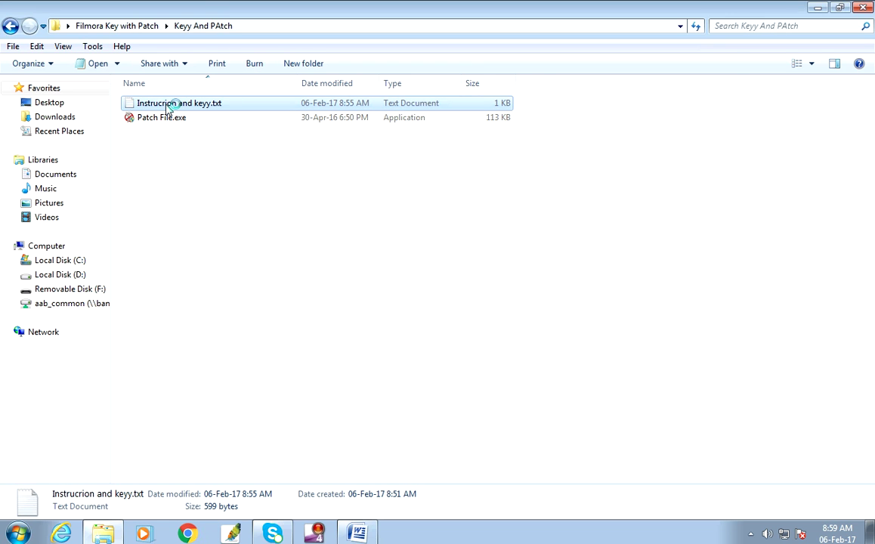
click(692, 57)
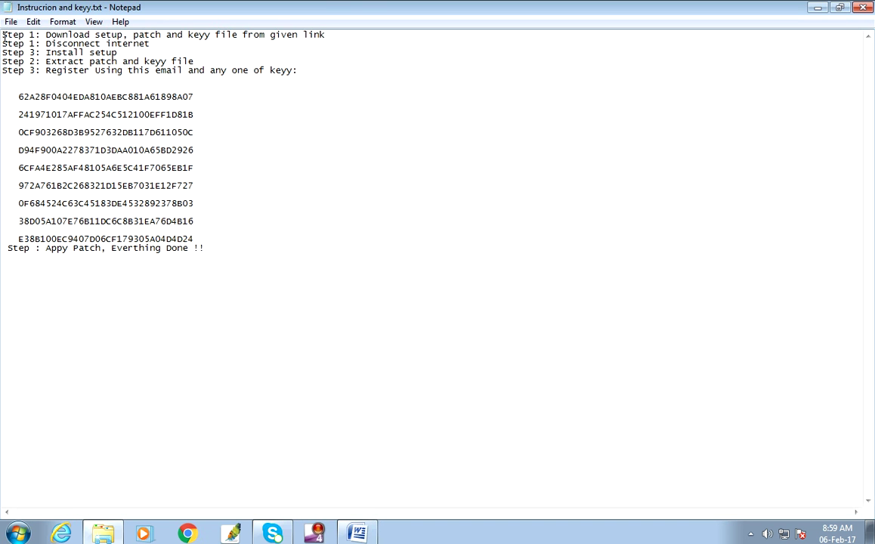
- Copy the entire text of the instruction file, minimize Notepad and close the folder window
drag(3, 36, 268, 247)
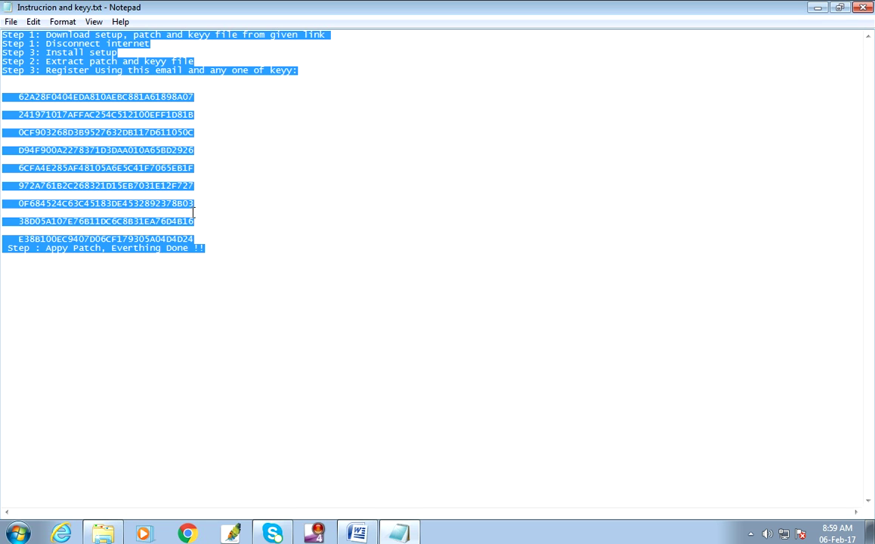
right_click(172, 154)
click(181, 198)
click(817, 7)
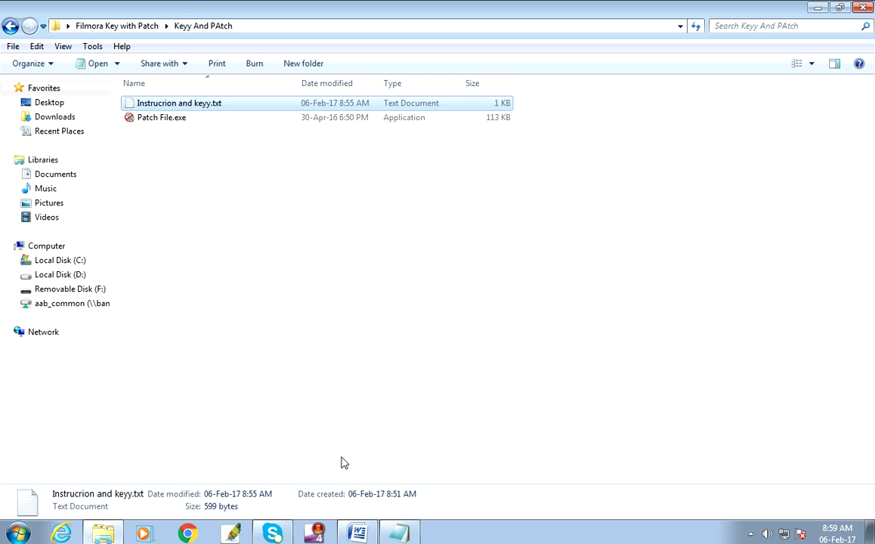
click(862, 8)
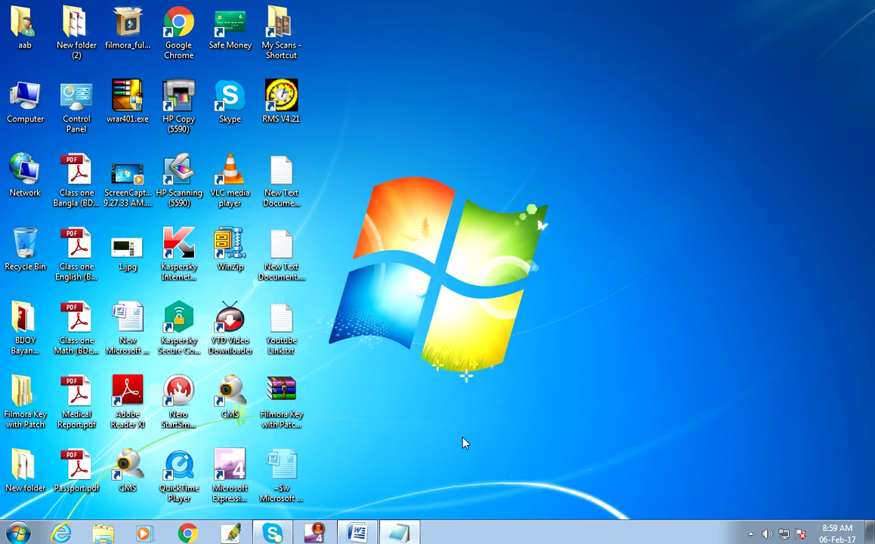
- Return to the Word document and write "ACTIVATION INSTRUCTION, READ CAREFULLY:" on the line below the install step
click(360, 535)
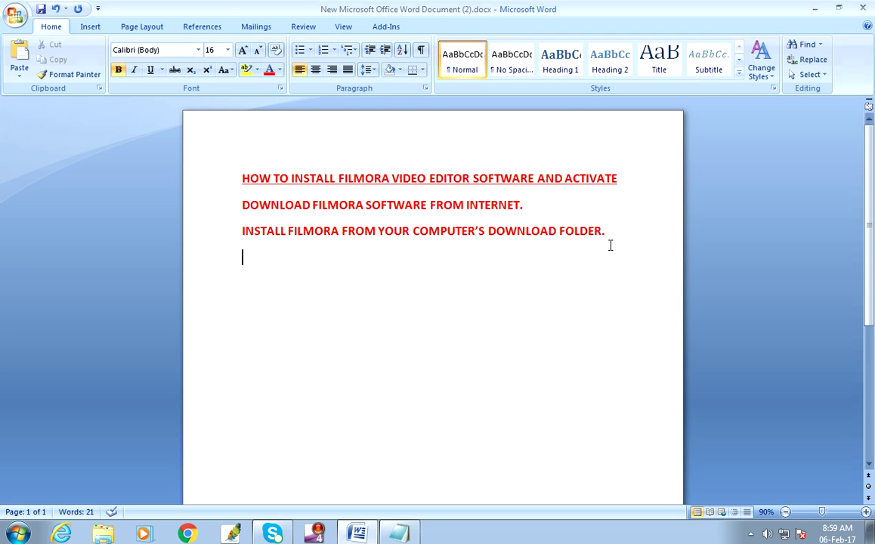
key(Return)
text(a)
key(BackSpace)
text(ACTIVI)
key(BackSpace)
text(A)
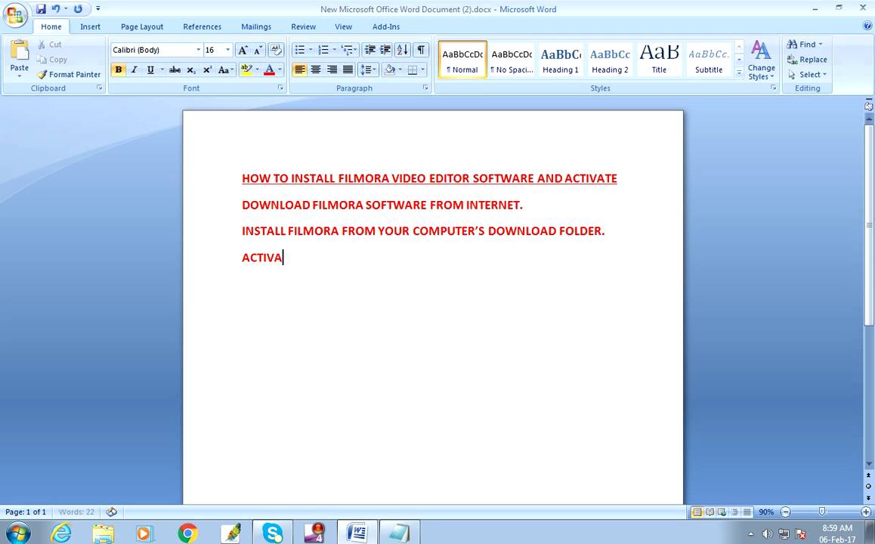
text(TION)
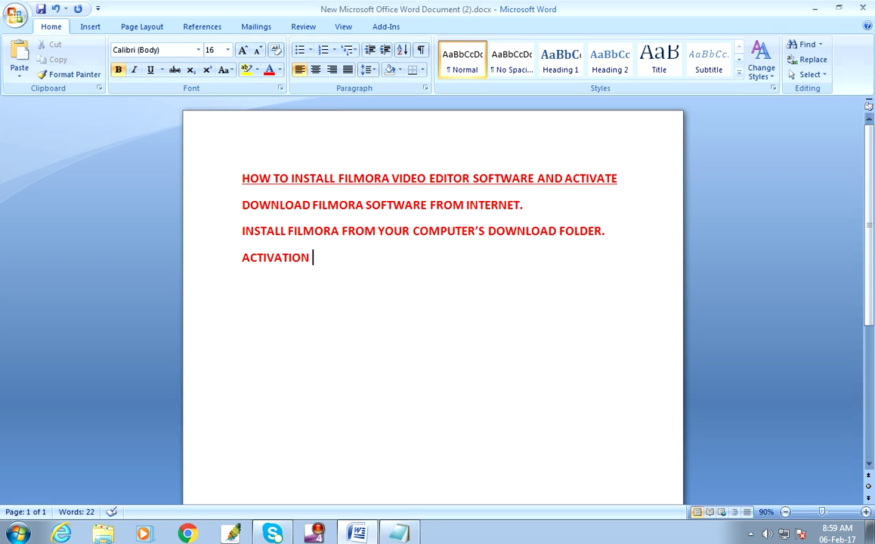
text( INSTRUCTION)
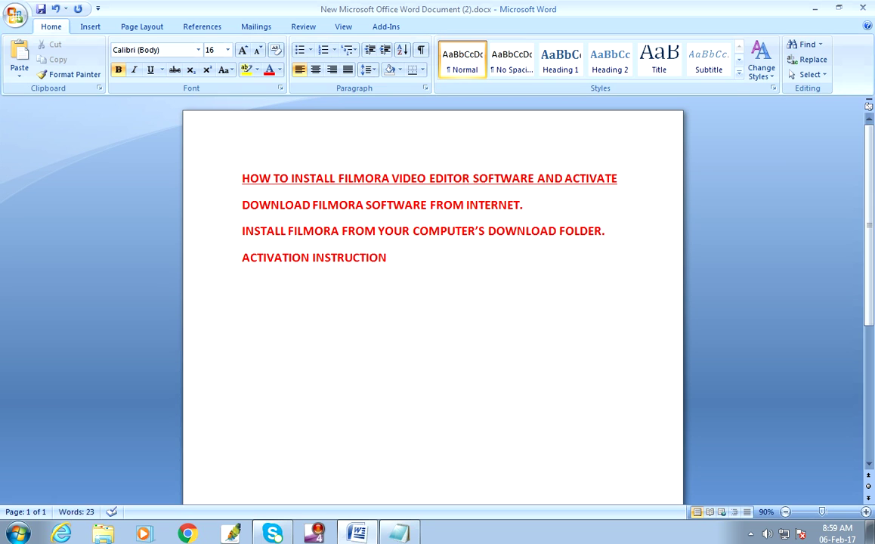
text( ,)
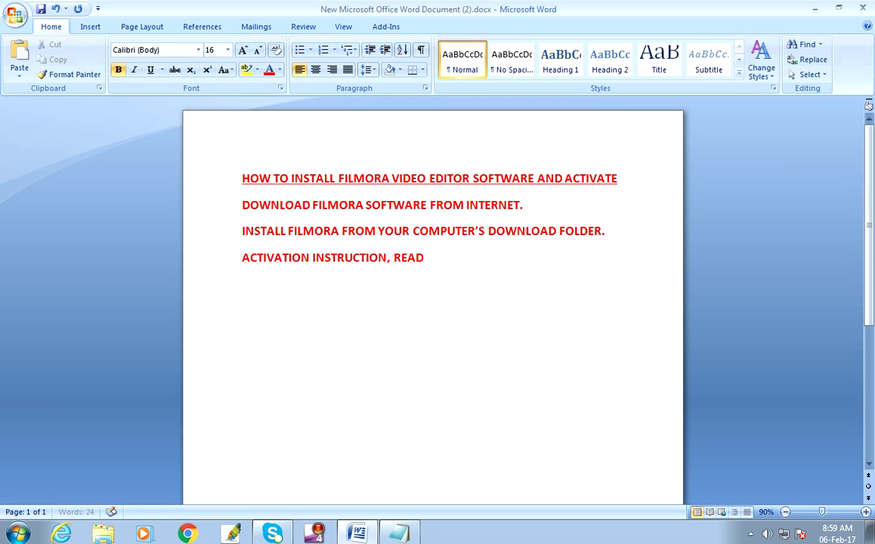
text( READ CAREFULLY)
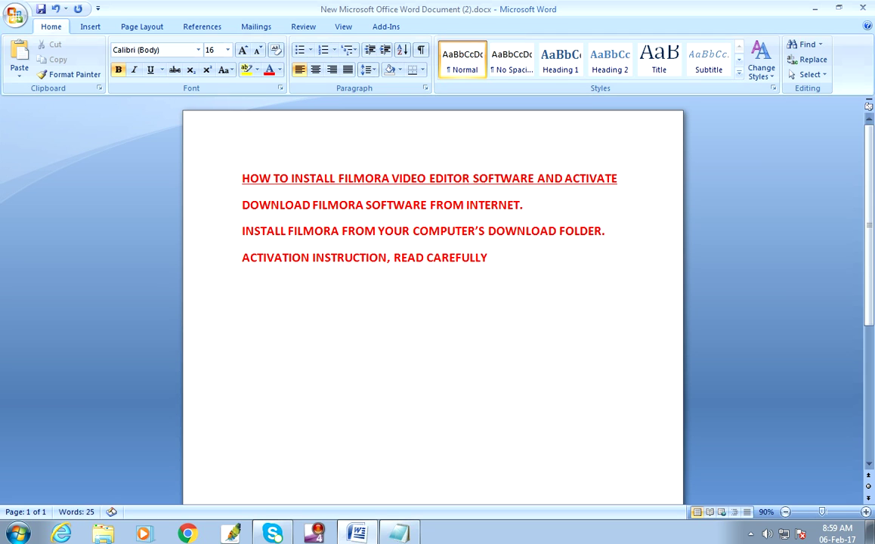
text(:)
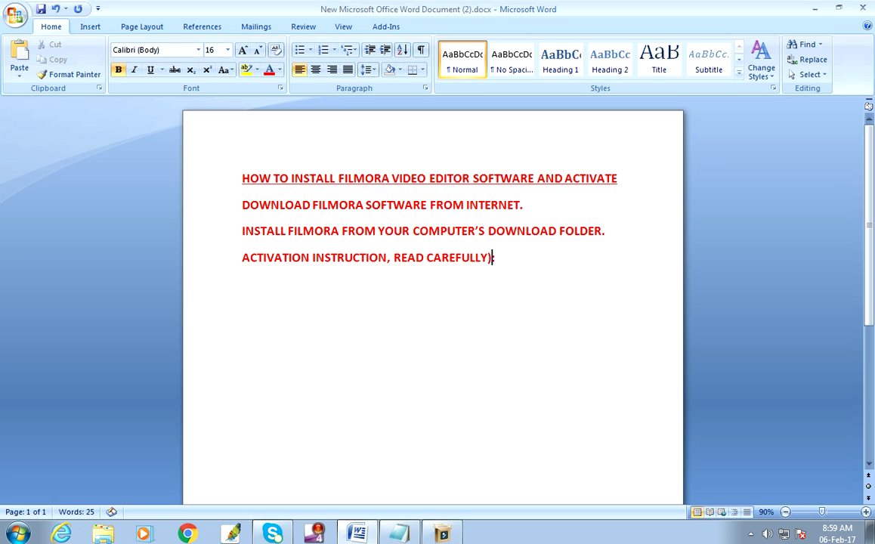
- Enclose "READ CAREFULLY" in parentheses and remove the comma after "INSTRUCTION"
click(489, 258)
text())
text(()
key(Left)
key(BackSpace)
key(BackSpace)
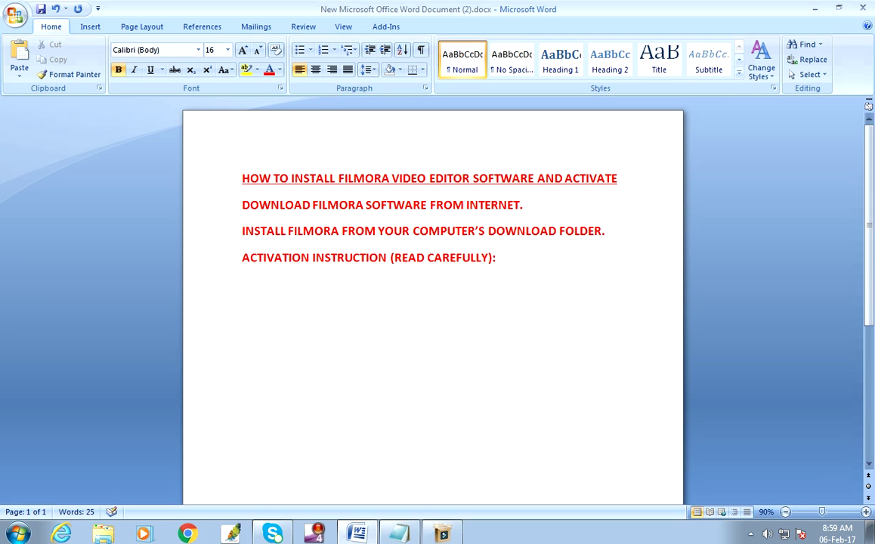
- Paste the copied activation instructions and licence keys on a new line below the "ACTIVATION INSTRUCTION" heading
click(520, 259)
key(Return)
right_click(307, 305)
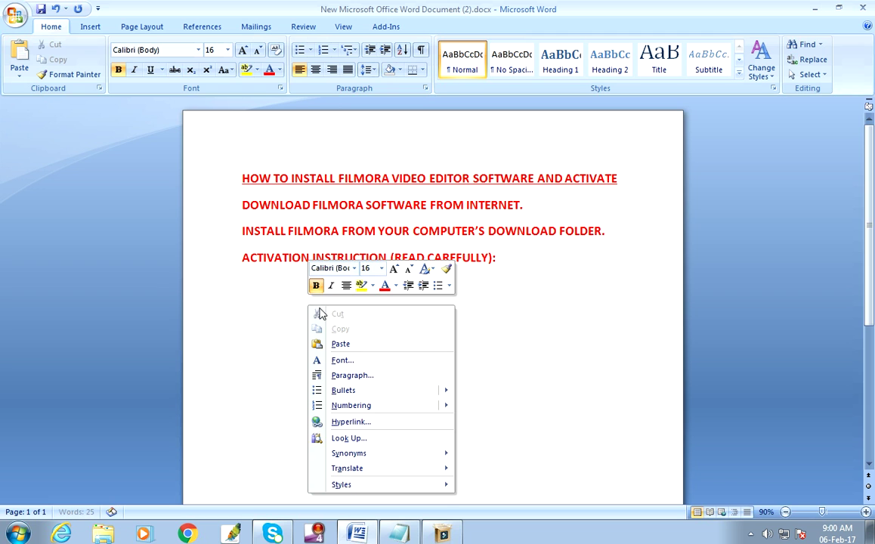
click(340, 344)
click(294, 328)
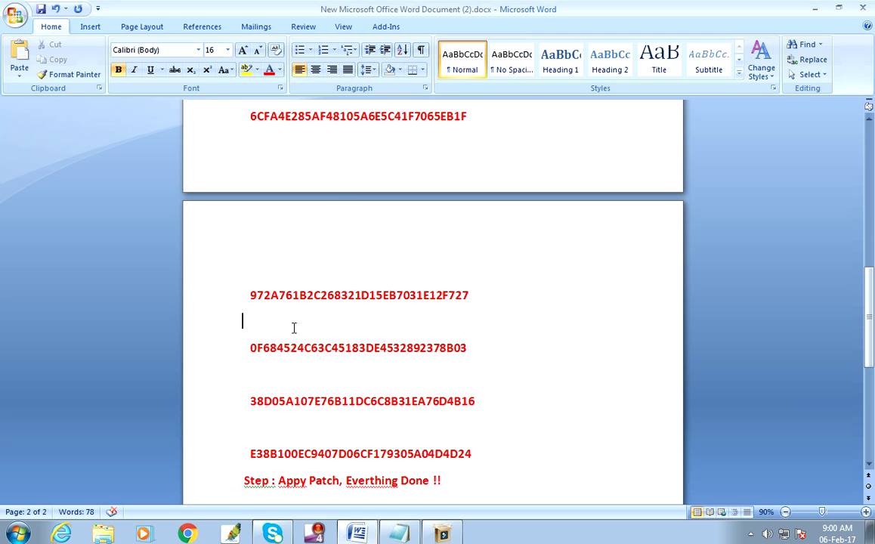
- Delete the blank lines between the last four licence keys and restore the character accidentally removed from the final key
key(BackSpace)
click(294, 354)
key(BackSpace)
click(276, 377)
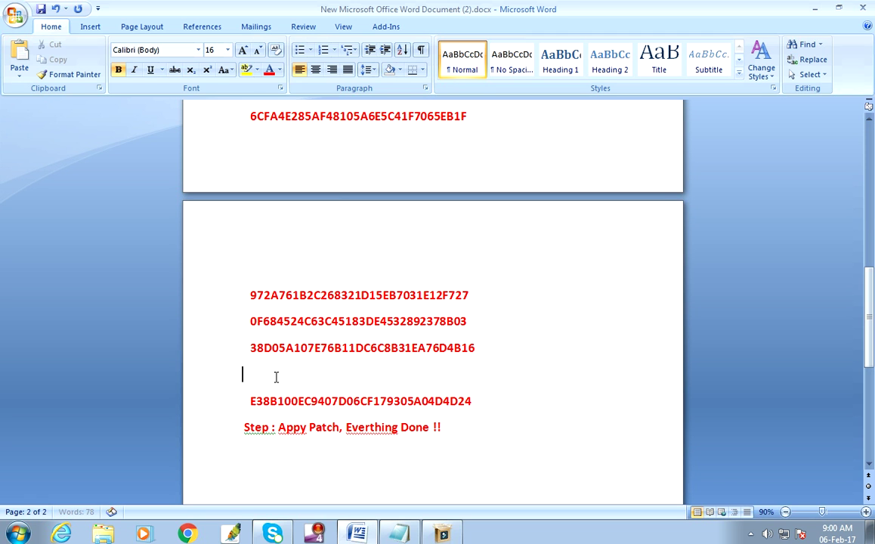
key(BackSpace)
click(269, 375)
key(BackSpace)
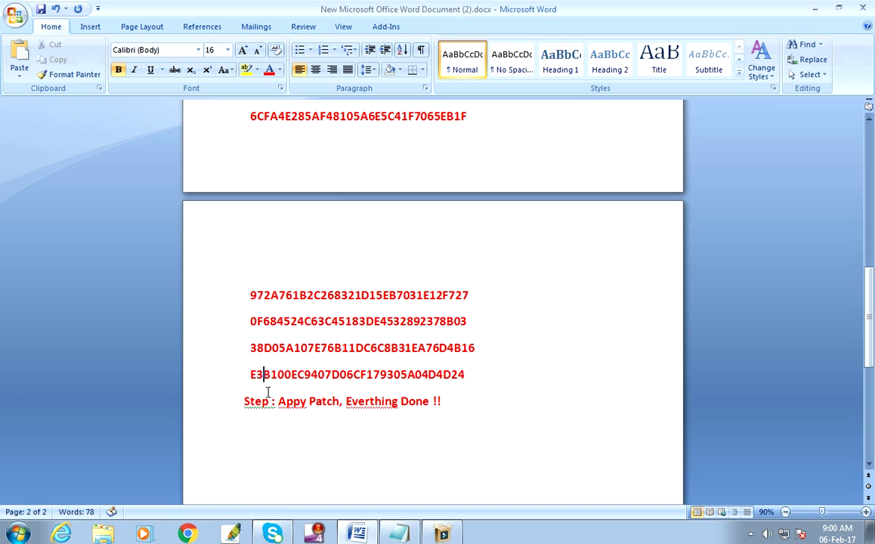
text(8)
key(Down)
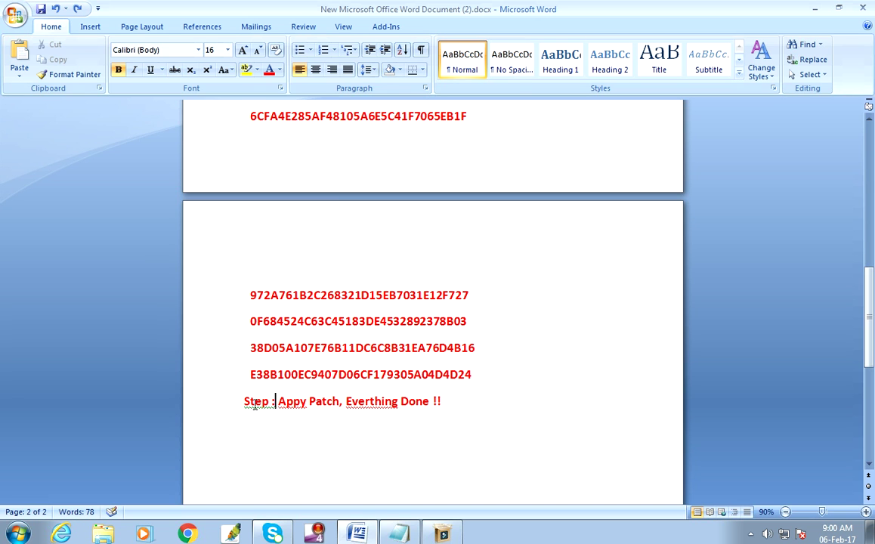
- Delete the three blank lines separating the second through fifth licence keys
scroll(306, 233, up, 3)
click(277, 239)
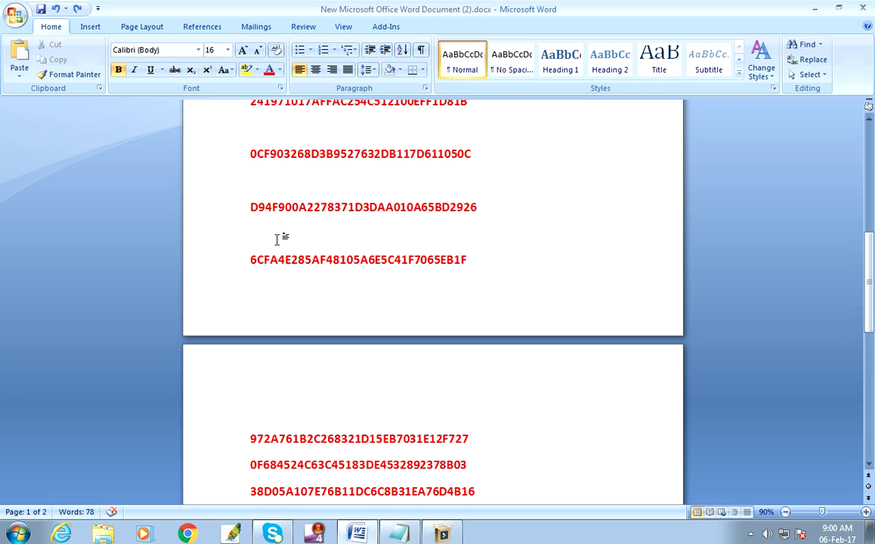
key(BackSpace)
click(260, 182)
key(BackSpace)
click(279, 131)
key(BackSpace)
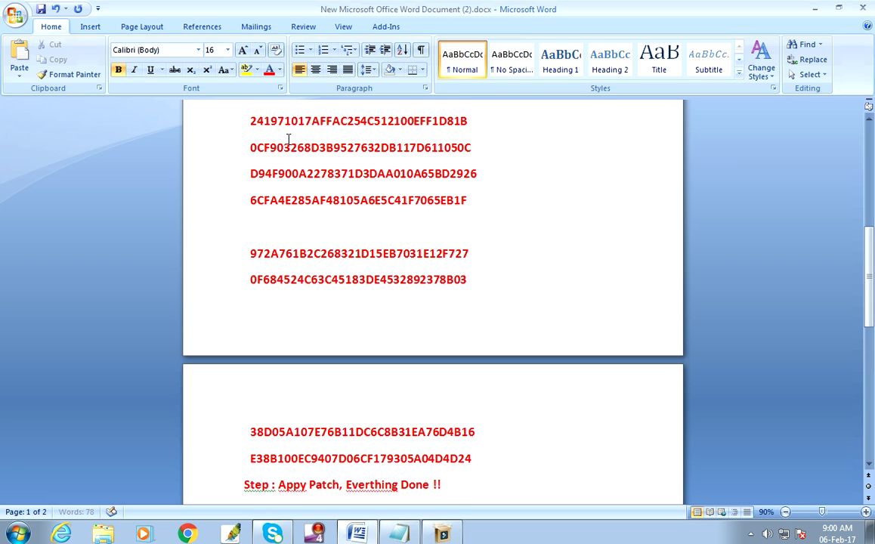
- Delete the blank lines above the first and second licence keys
scroll(288, 138, up, 2)
click(276, 185)
key(BackSpace)
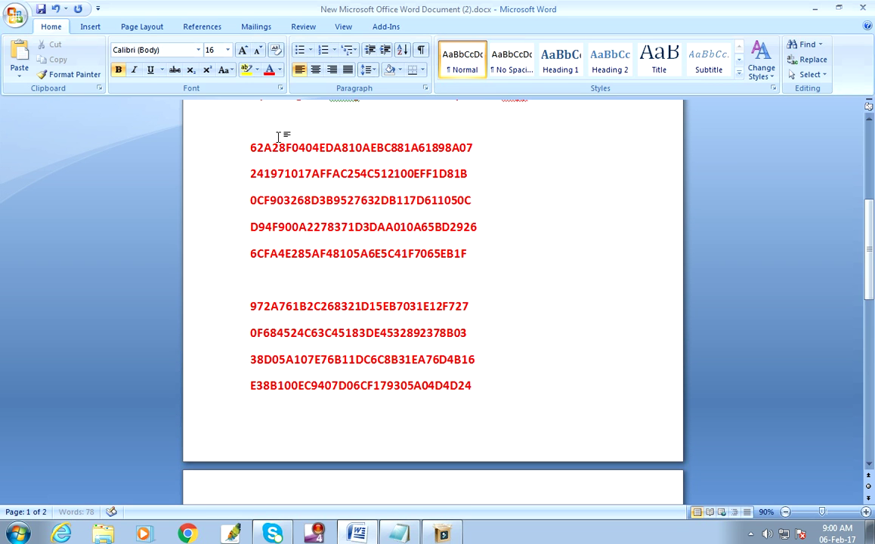
scroll(277, 137, up, 3)
click(261, 227)
key(BackSpace)
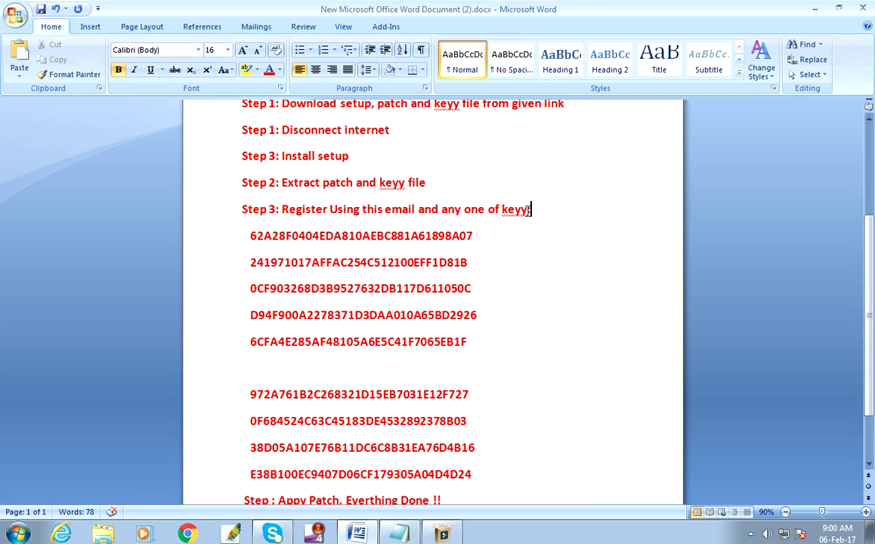
- Correct "keyy" to "key" in the registration line and delete the blank line between the fifth and sixth licence keys
click(528, 210)
key(BackSpace)
scroll(287, 335, down, 1)
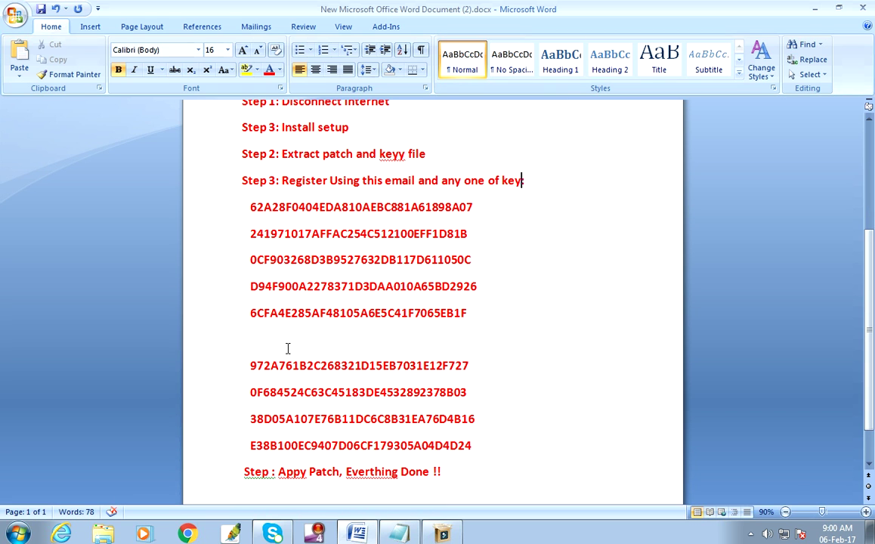
click(287, 347)
key(BackSpace)
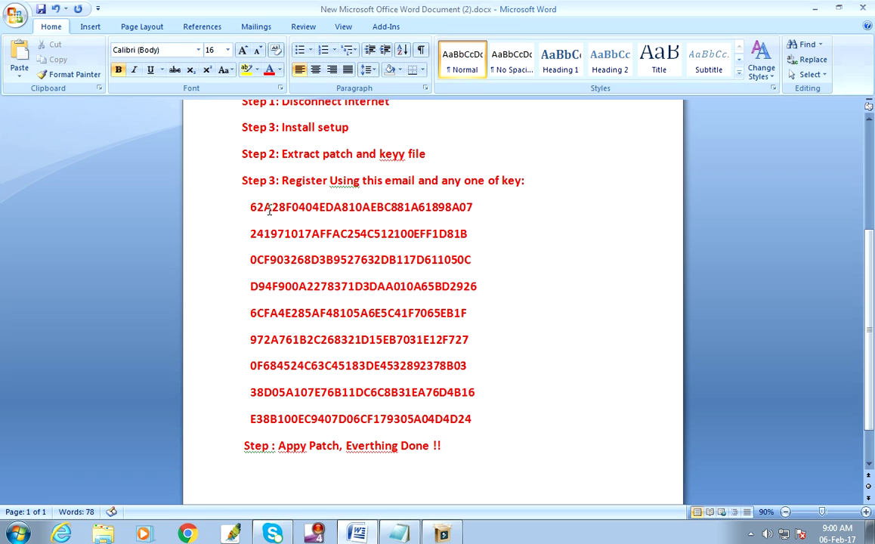
- Set the line spacing to 1.0 and remove the space after paragraphs from the first licence key through the closing step
drag(250, 206, 497, 387)
click(369, 69)
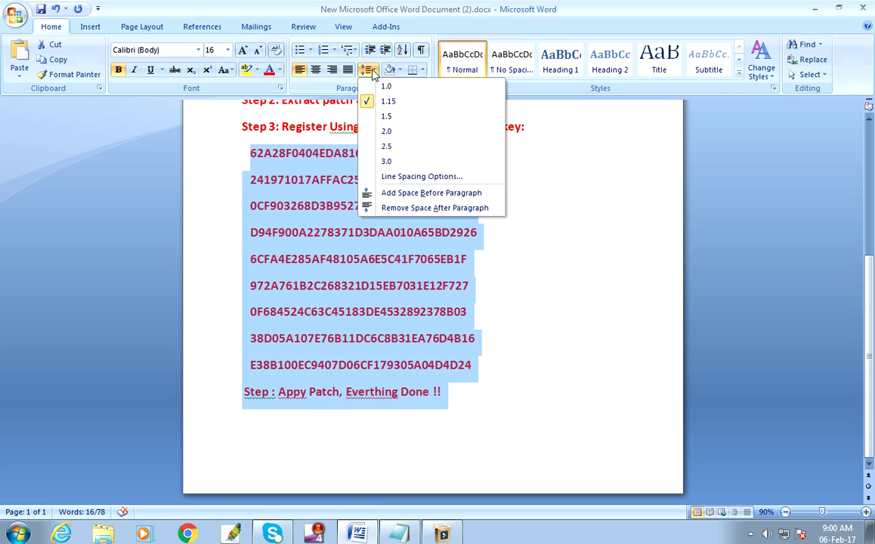
click(385, 89)
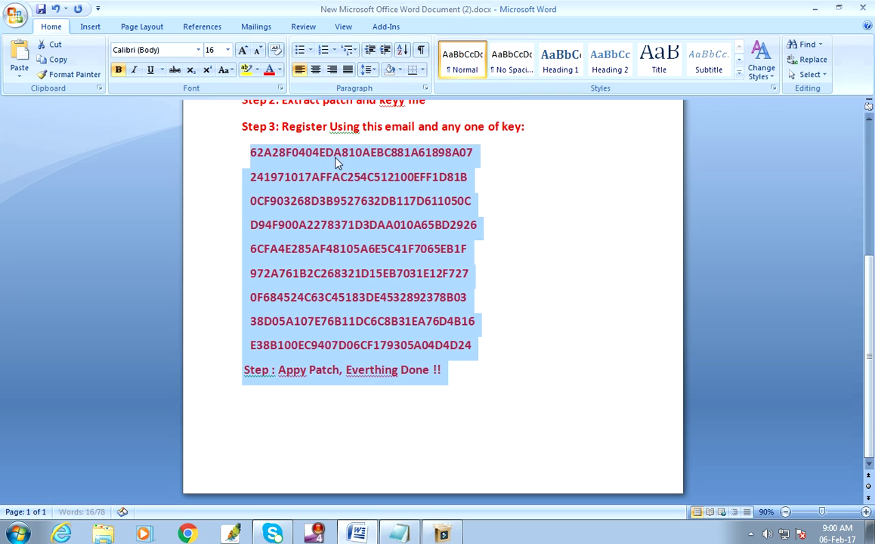
click(368, 69)
click(434, 207)
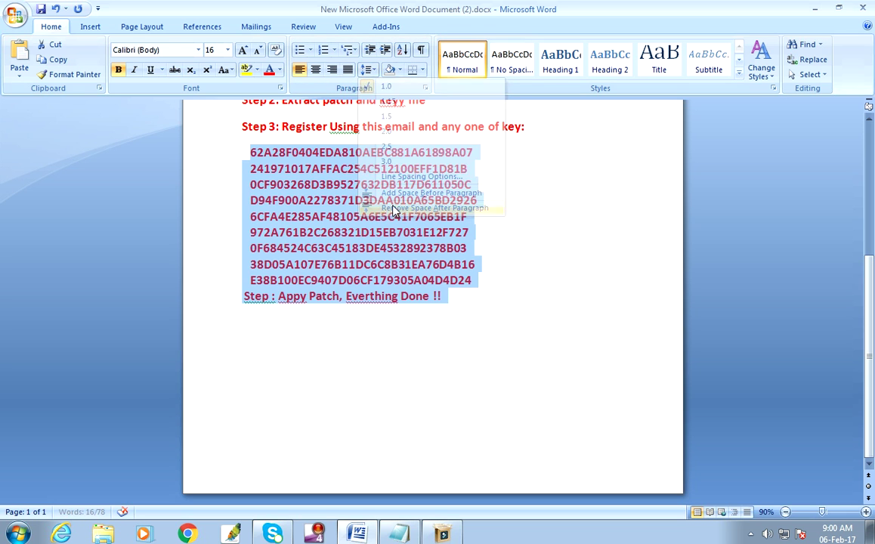
click(340, 185)
- Apply the suggested corrections "using", "Step:", "Everything" and "Apply", and insert a blank line above the closing step
right_click(347, 129)
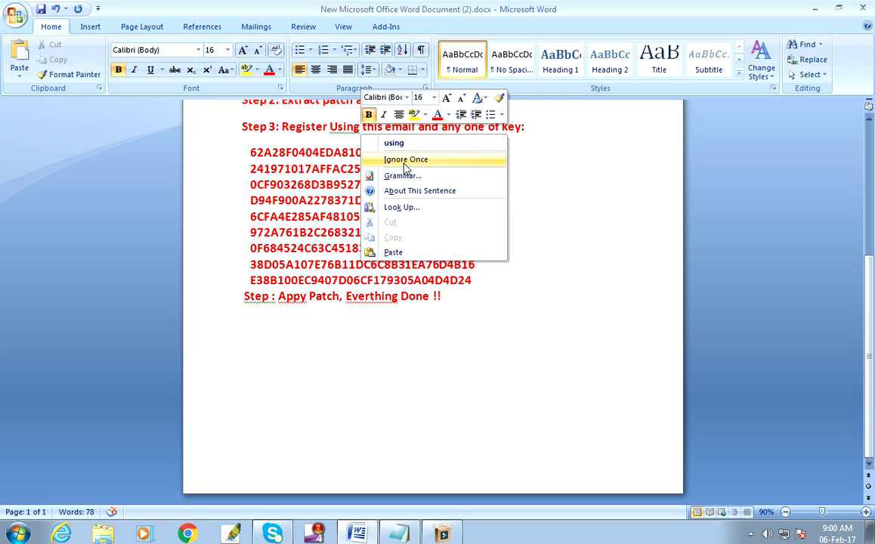
click(394, 143)
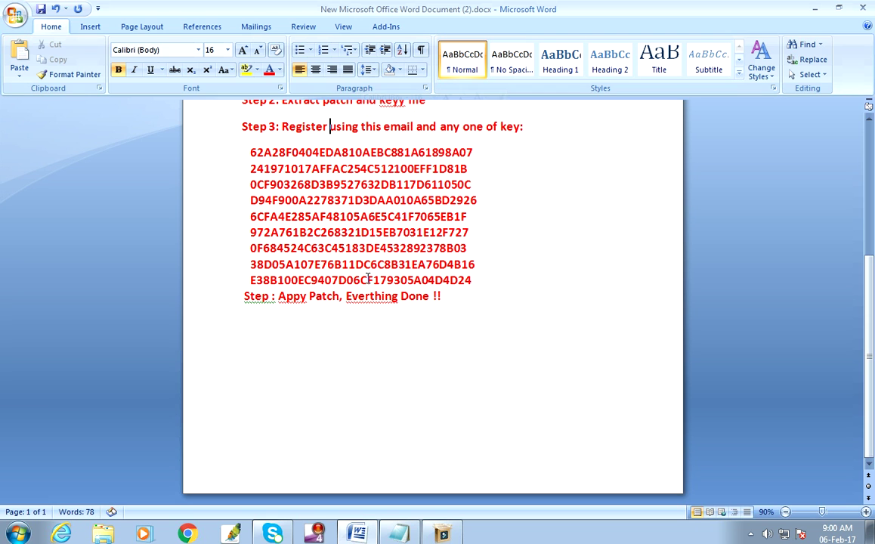
right_click(270, 300)
click(300, 312)
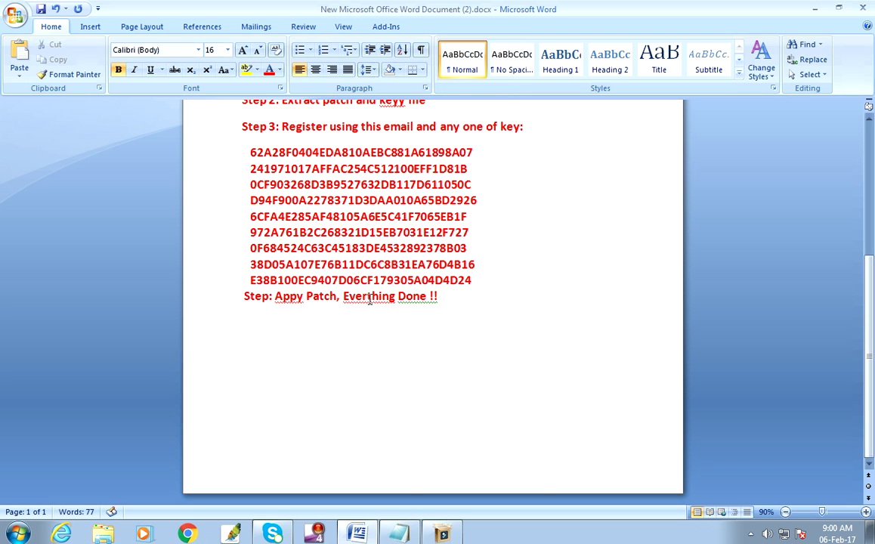
right_click(370, 303)
click(437, 312)
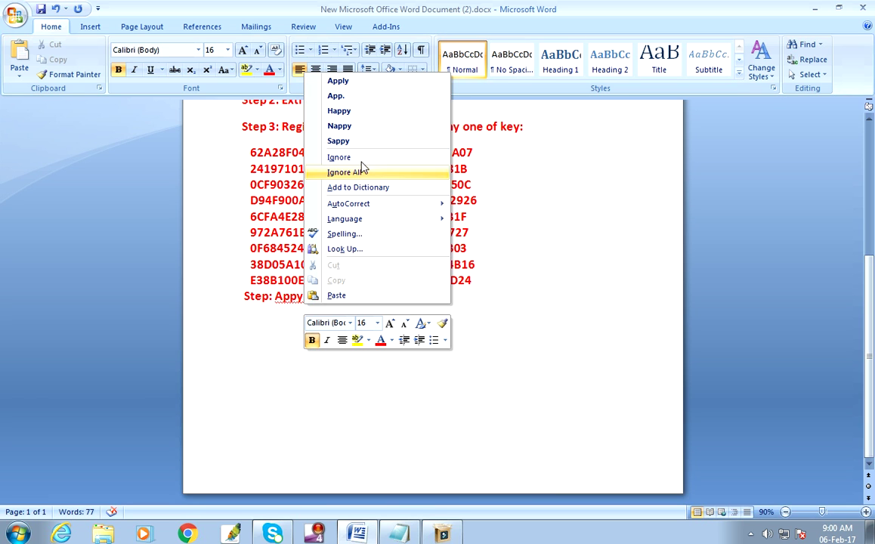
click(359, 85)
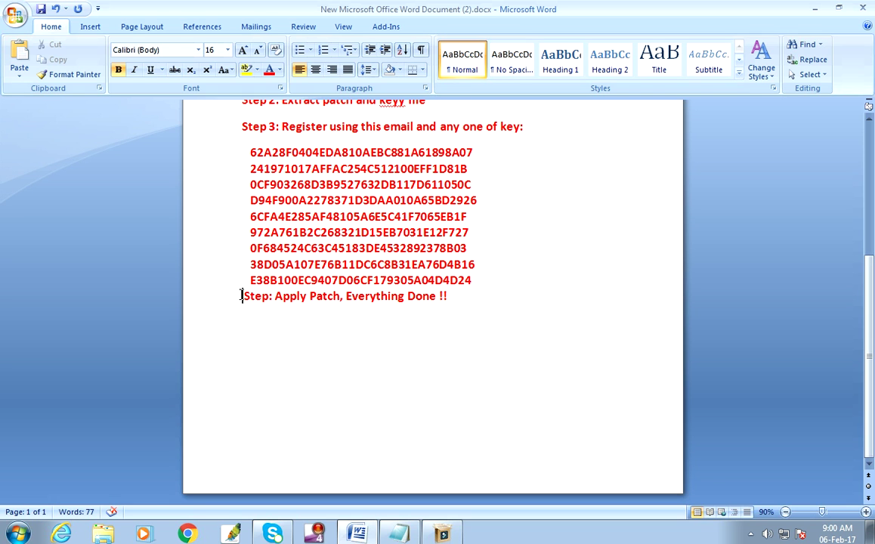
key(Return)
- Change the font colour of all the licence keys to black
scroll(355, 328, up, 3)
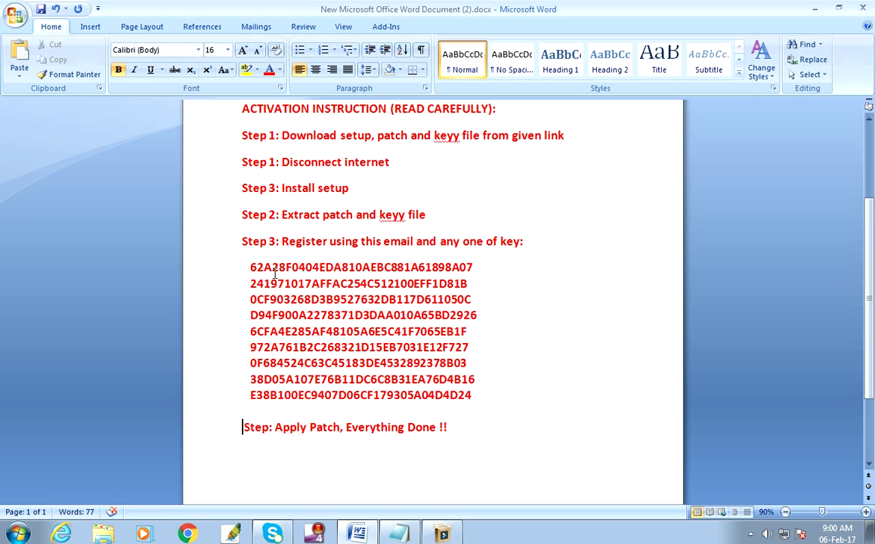
drag(248, 271, 473, 396)
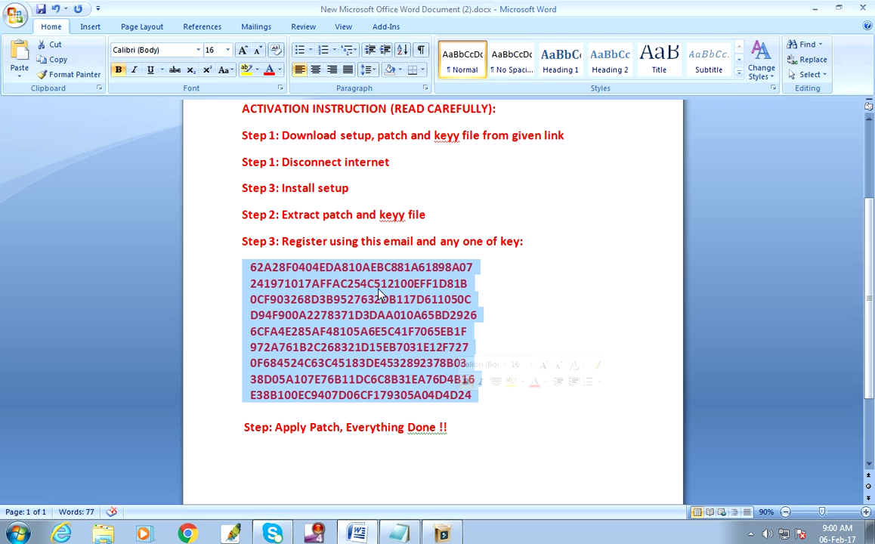
click(279, 70)
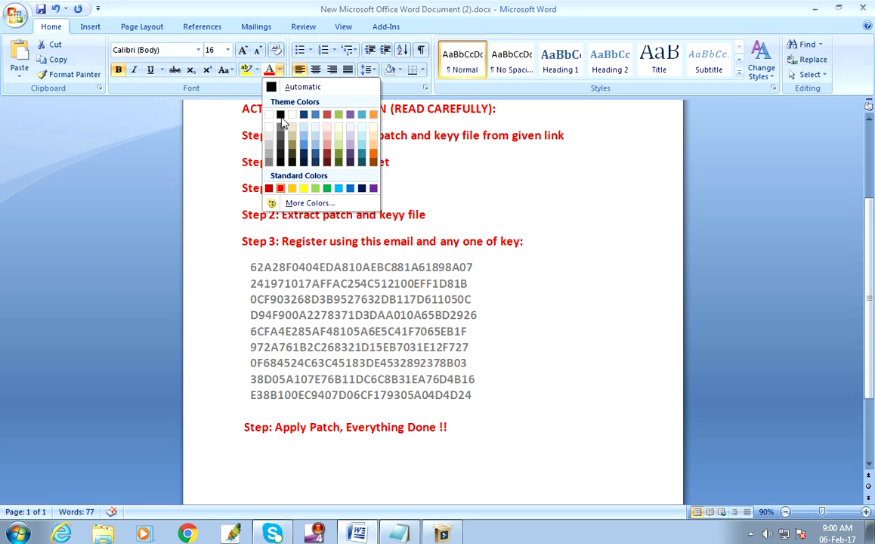
click(287, 112)
click(549, 300)
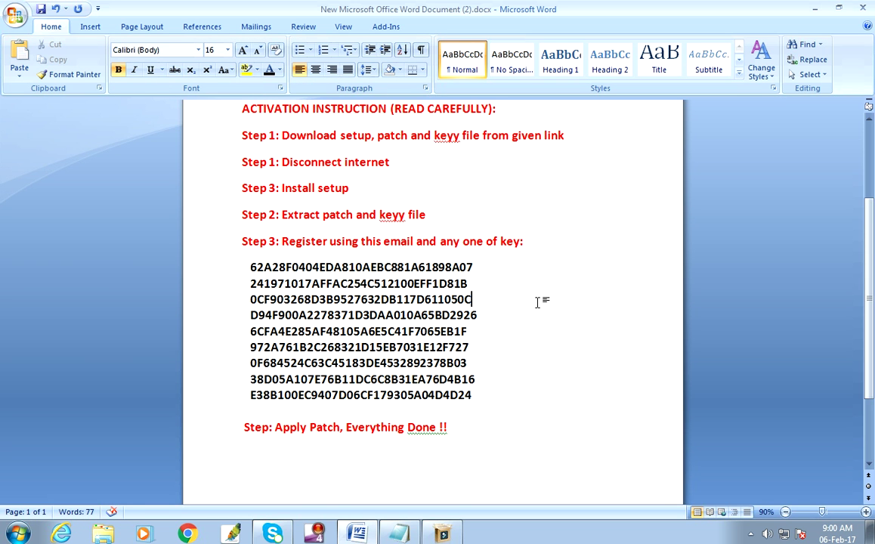
- Justify the text of the entire document
scroll(513, 332, up, 4)
scroll(514, 333, down, 4)
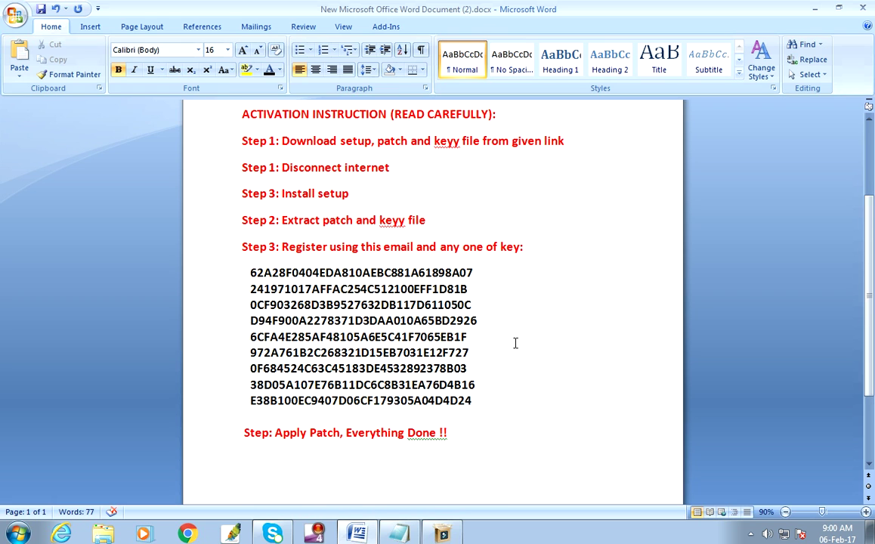
scroll(514, 336, up, 3)
key(ctrl+a)
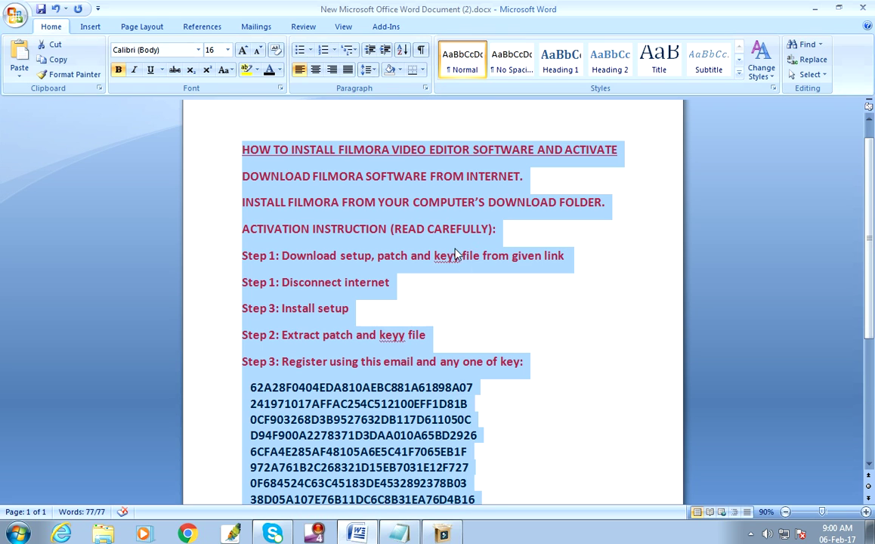
click(348, 69)
click(552, 315)
scroll(553, 321, down, 6)
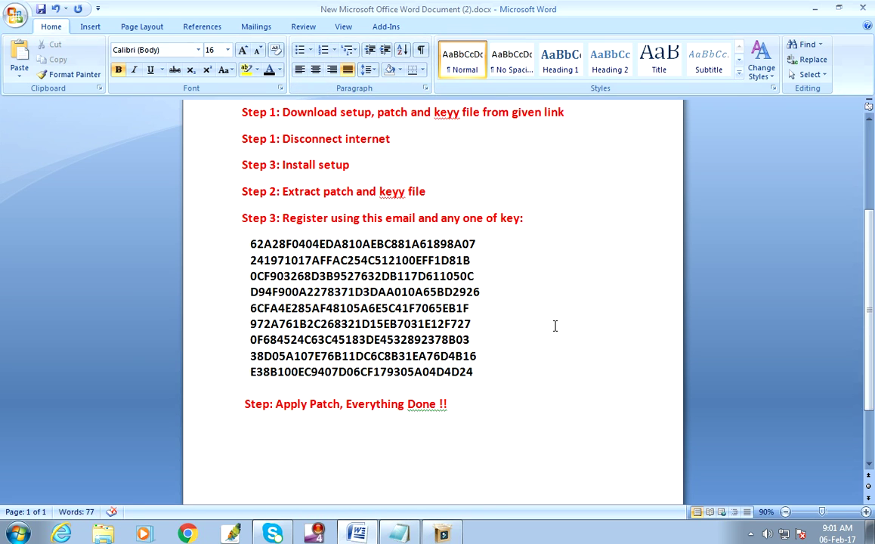
- Switch to the waiting Wondershare Filmora installer, confirm English as the setup language and accept the license agreement
click(445, 533)
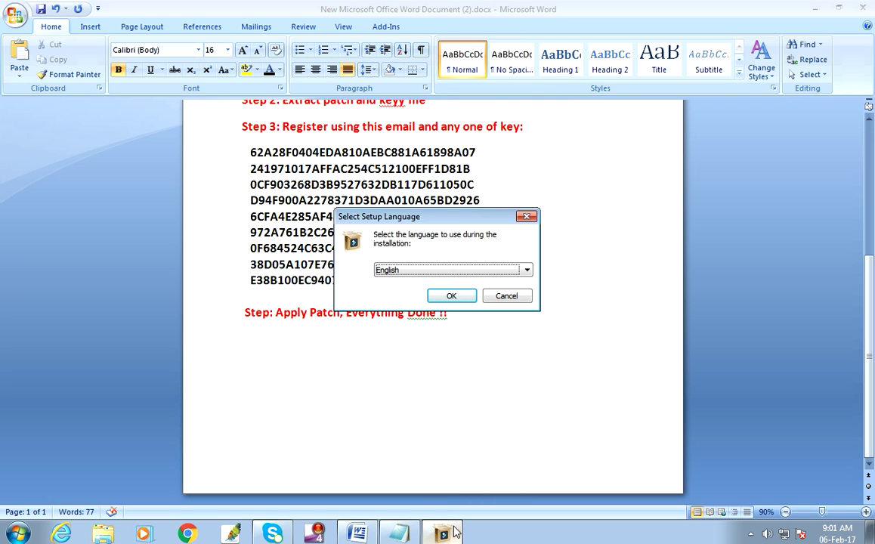
click(452, 297)
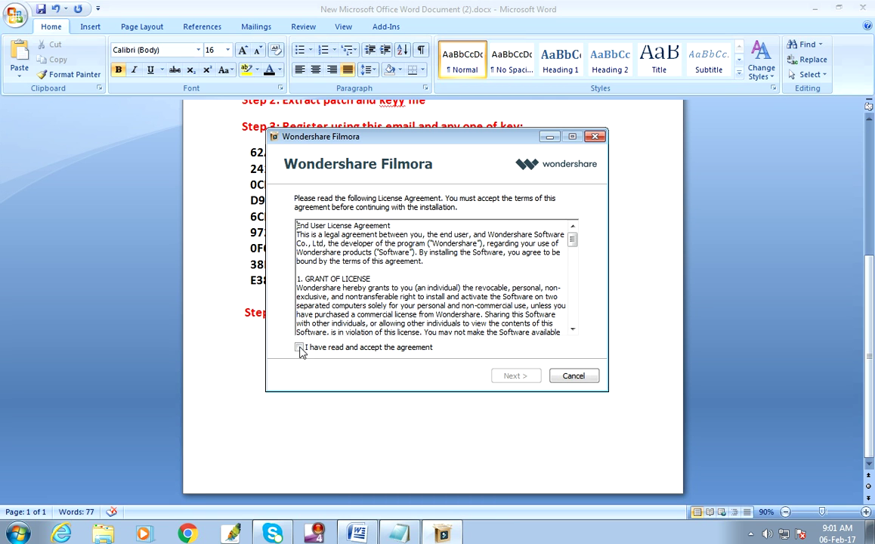
click(299, 348)
- Move the Filmora installer window clear of the licence keys in the document and start the installation
drag(417, 137, 701, 136)
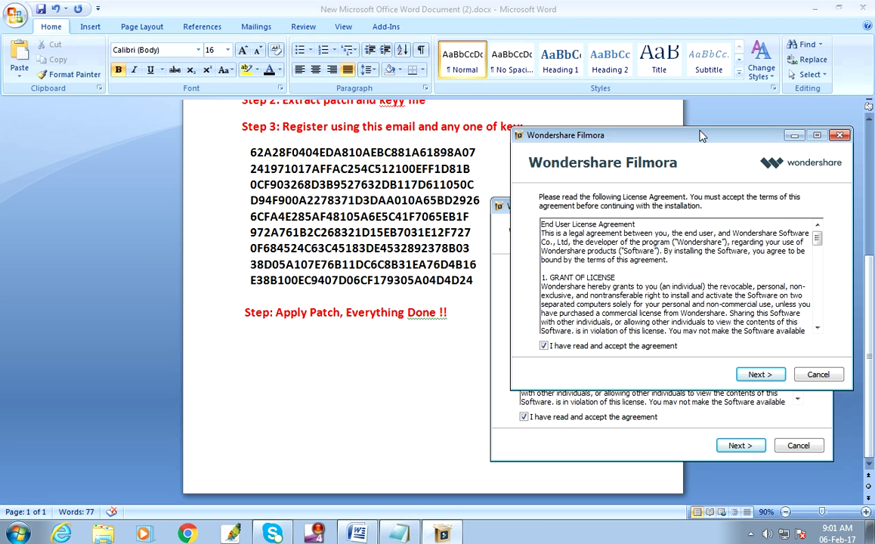
drag(701, 136, 701, 128)
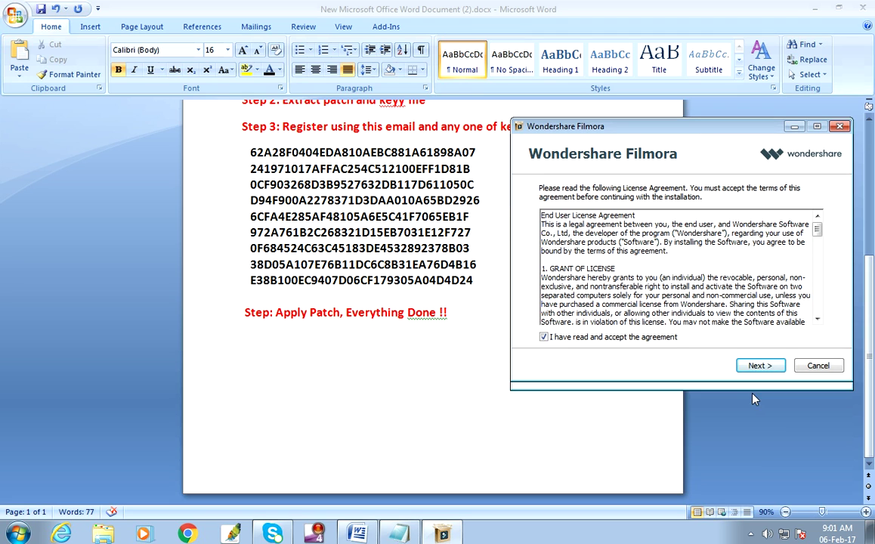
click(760, 366)
click(760, 366)
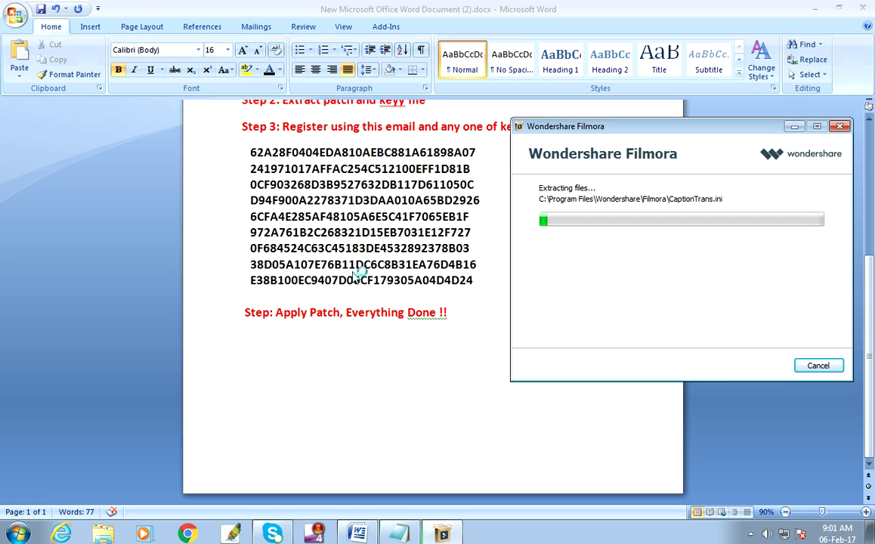
- Apply the suggested correction "Done!!" to the closing step of the Word document
scroll(421, 292, up, 4)
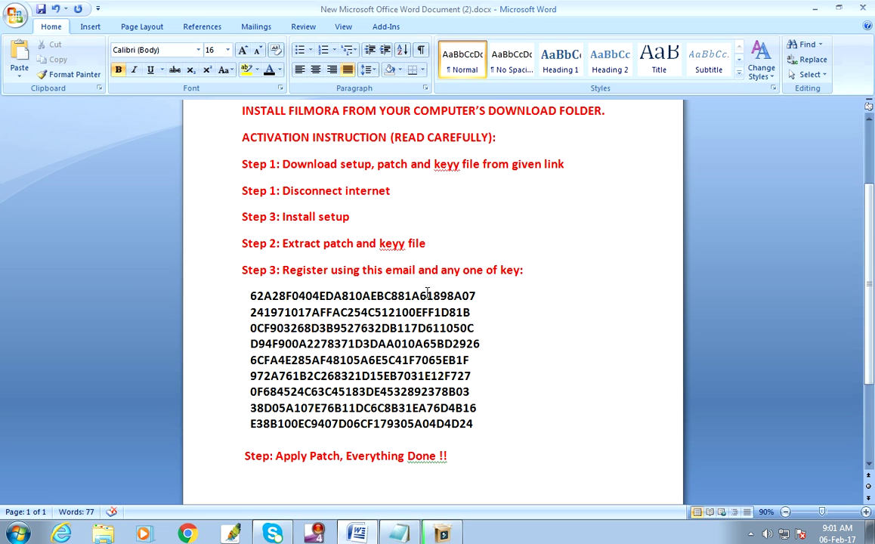
scroll(428, 293, up, 1)
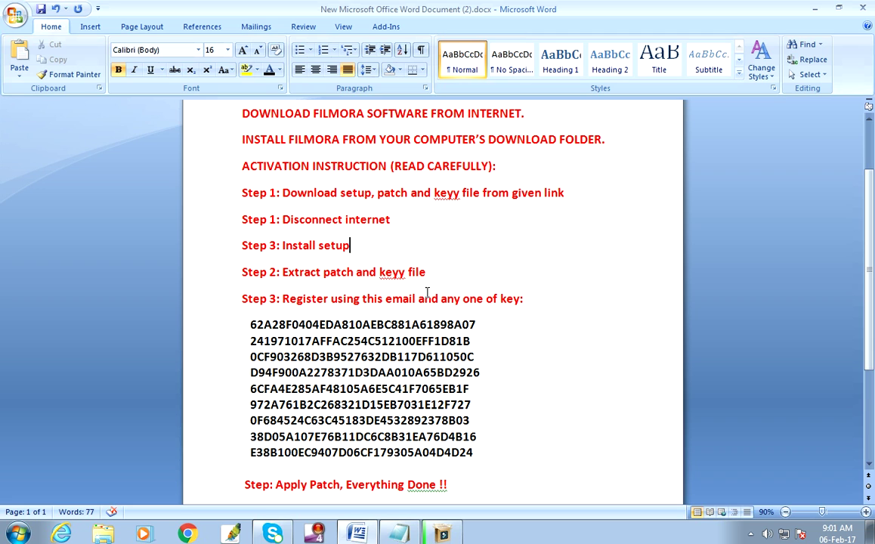
right_click(421, 484)
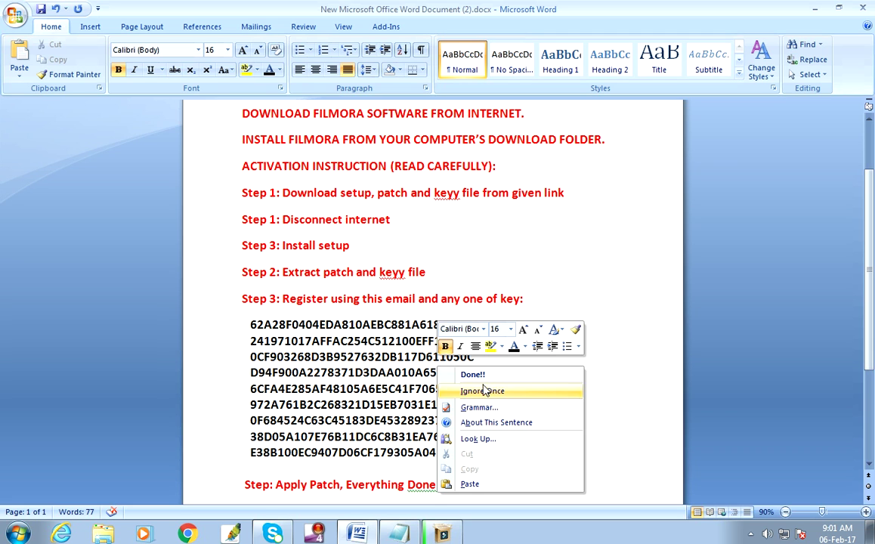
click(446, 340)
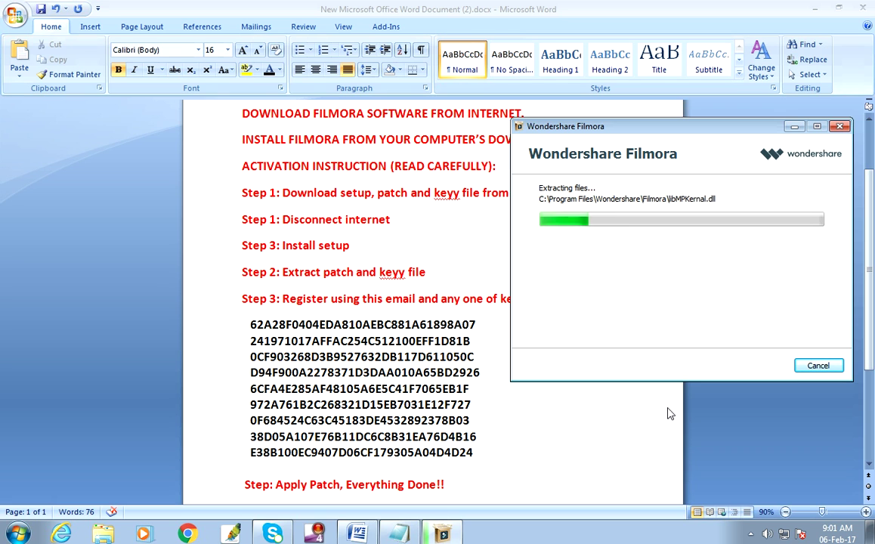
- Show the document's title line and return to the Filmora installer to check the extraction progress
click(870, 122)
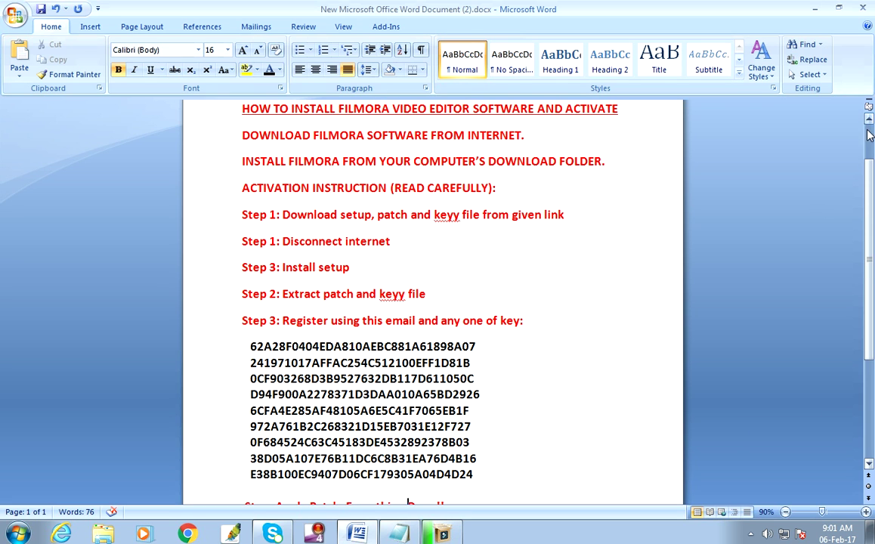
click(443, 534)
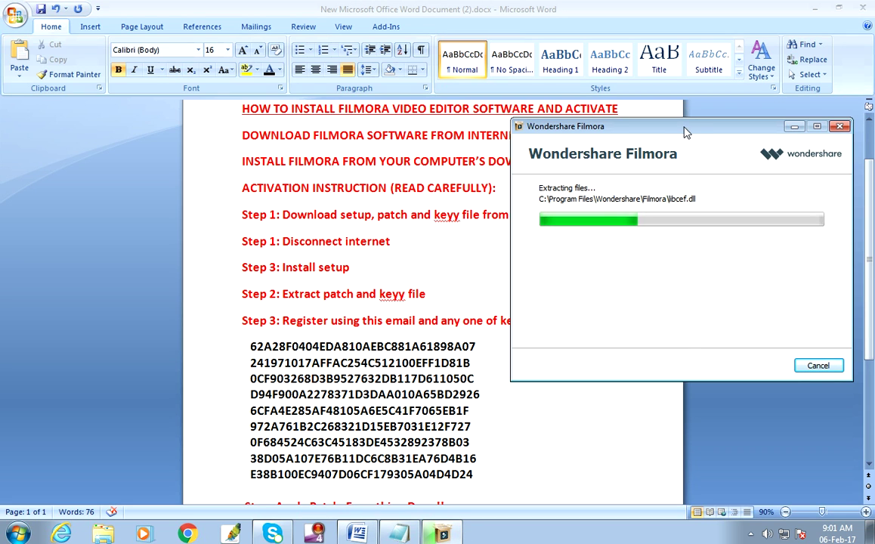
- Move the installer window clear of the instruction lines, correct "keyy" to "key" in the download step and check the extraction progress
drag(685, 133, 701, 231)
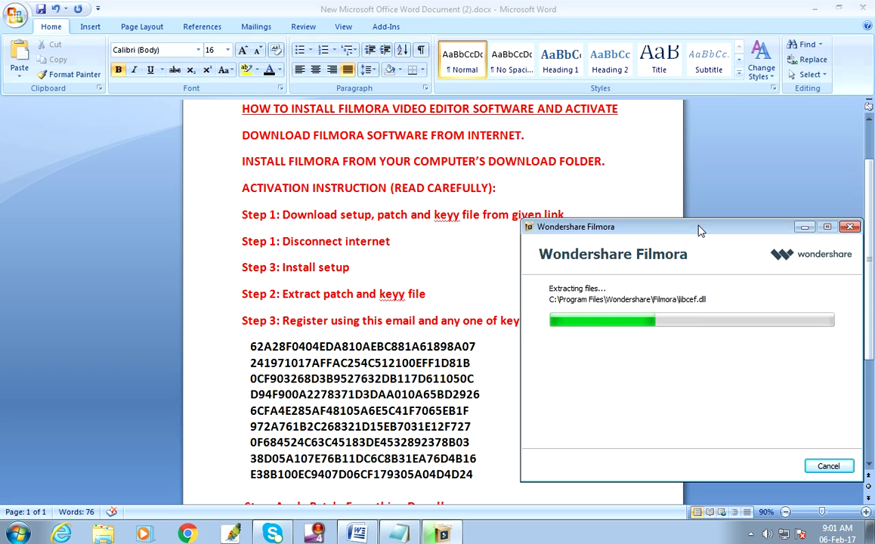
click(408, 503)
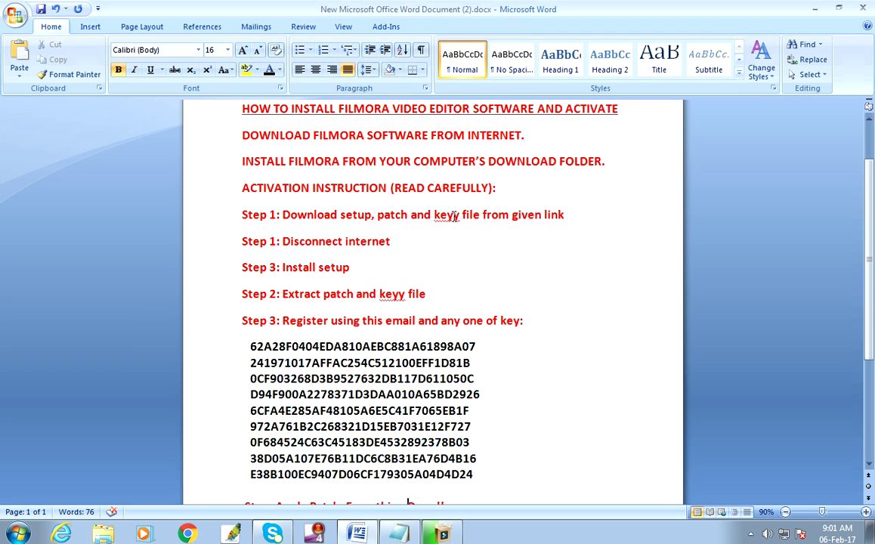
key(BackSpace)
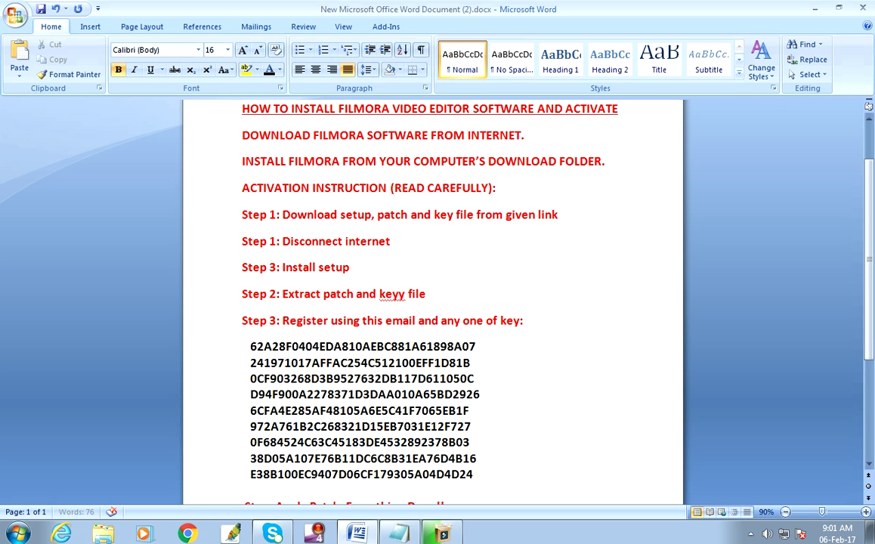
click(443, 535)
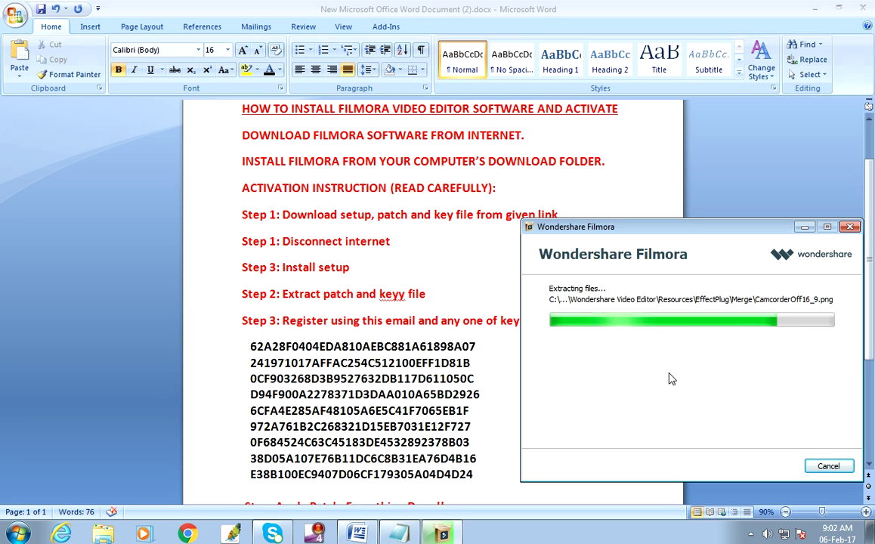
- Add an exclamation mark directly after "ACTIVATE" at the end of the document's title line
click(630, 111)
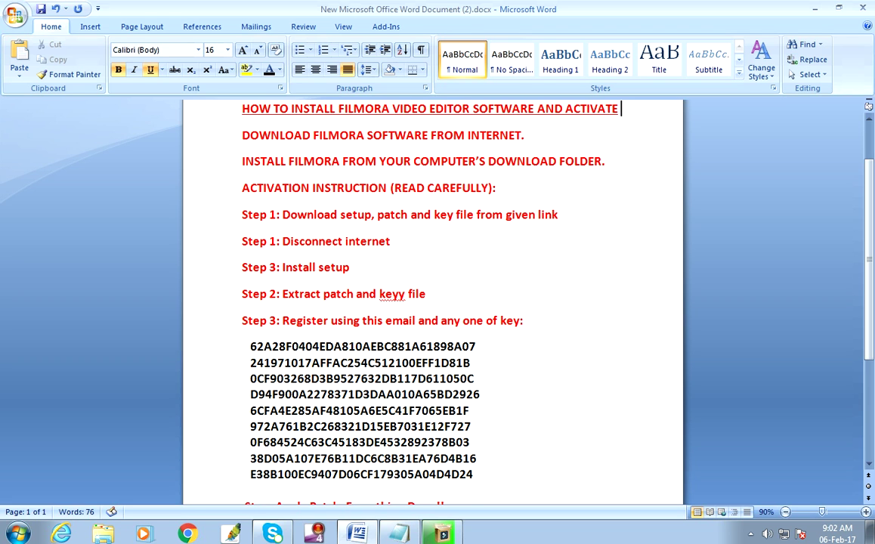
text(!)
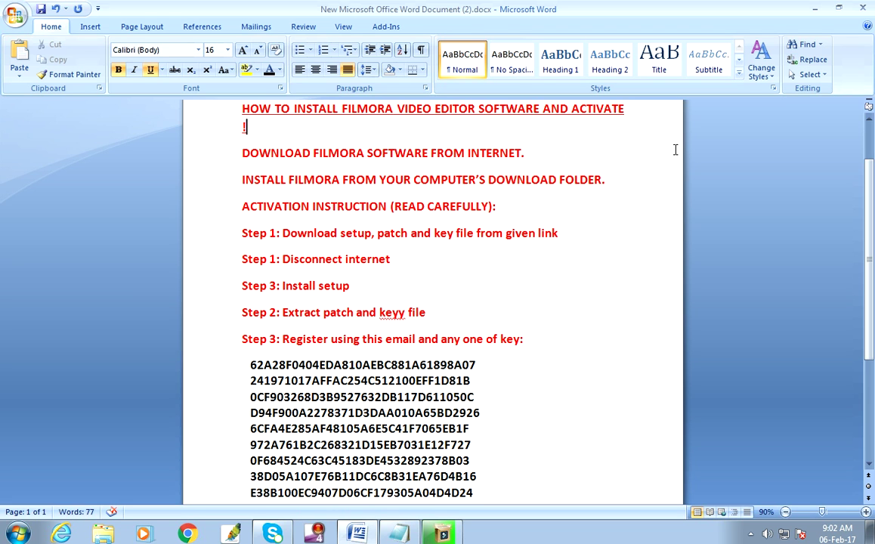
key(BackSpace)
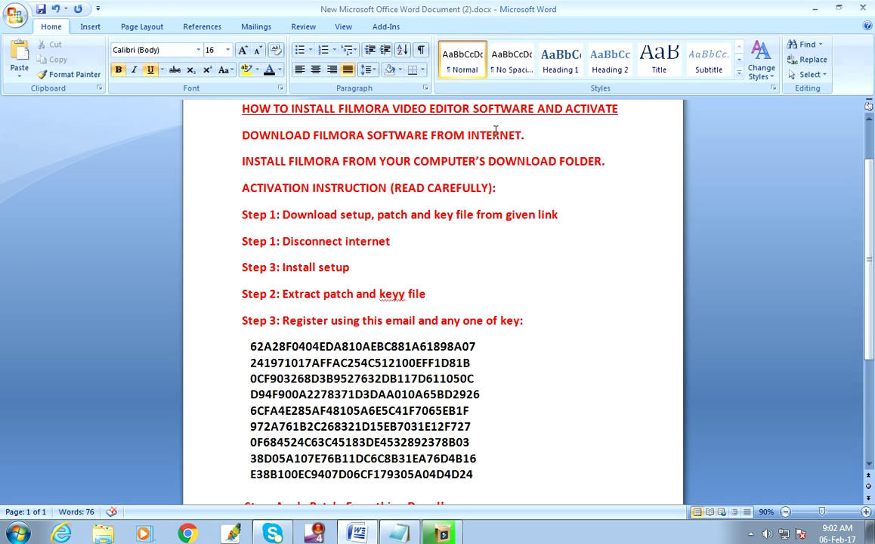
text(!)
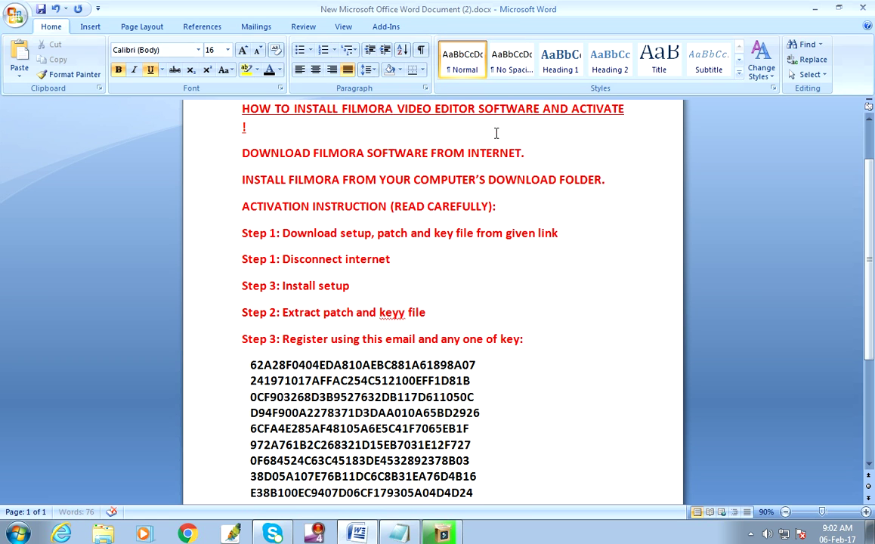
key(BackSpace)
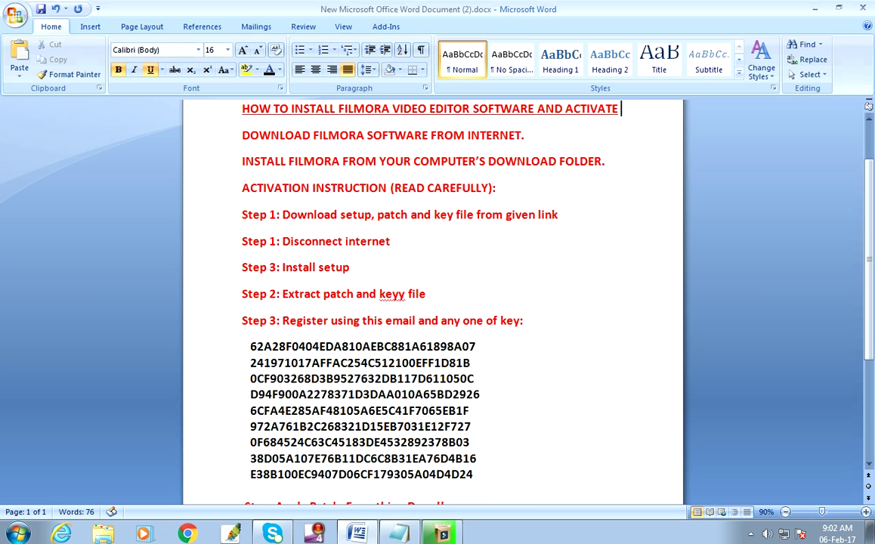
text(!)
click(445, 533)
- Select the title line and change the document's page orientation to landscape
drag(239, 109, 639, 110)
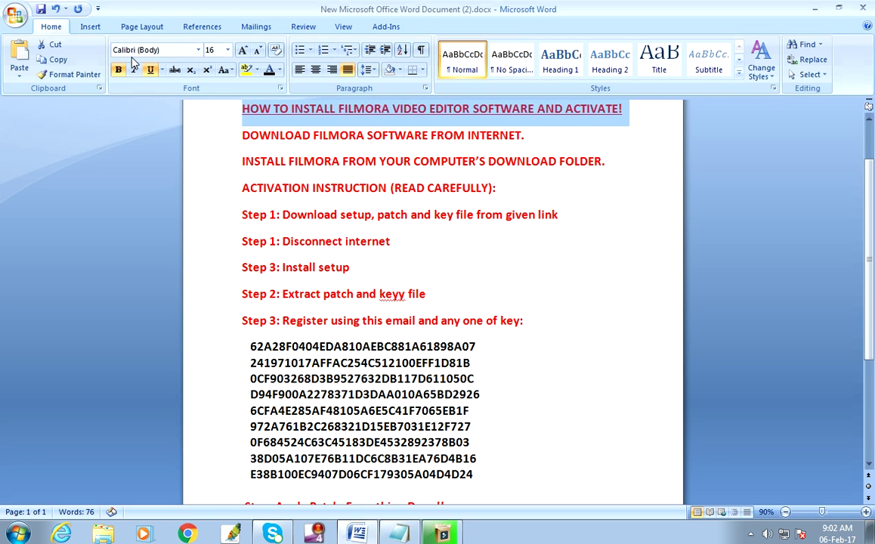
click(137, 28)
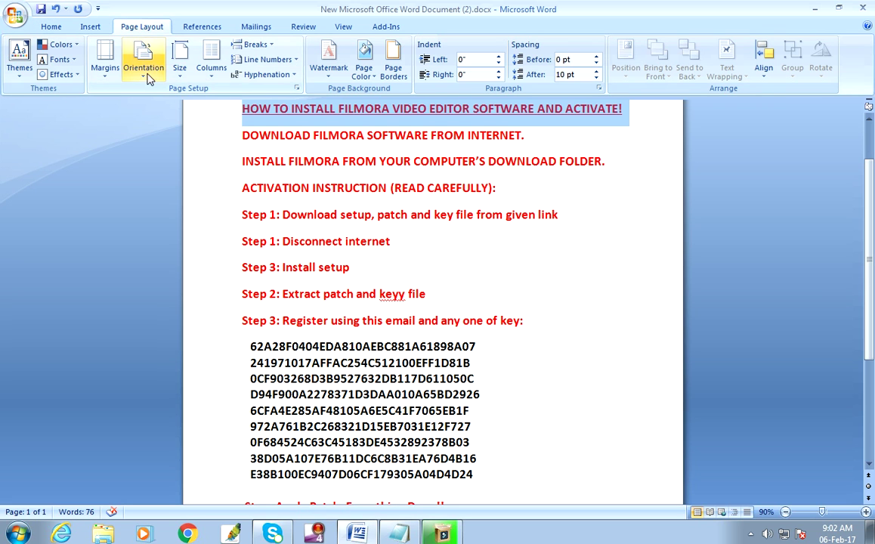
click(145, 59)
click(149, 132)
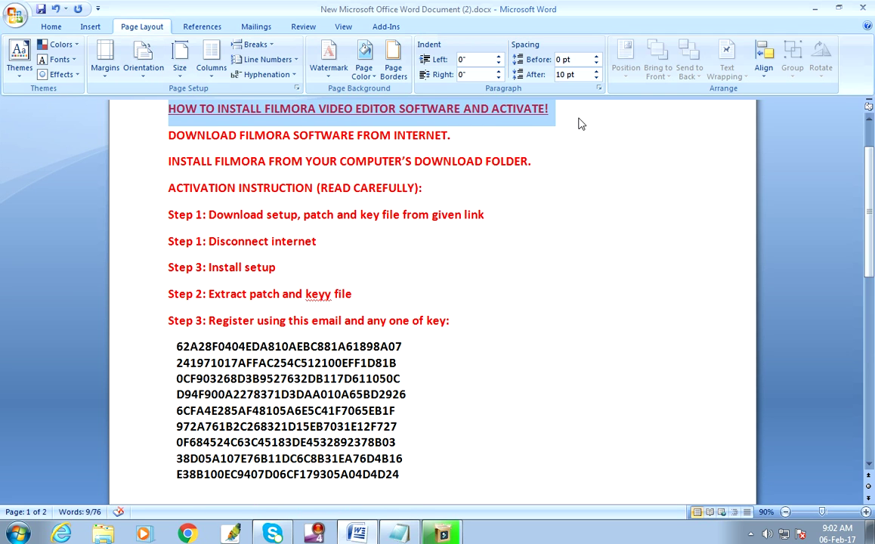
- Enlarge the selected title to 22 pt so it still fits on one line
key(ctrl+bracketright)
key(ctrl+bracketright)
key(ctrl+bracketright)
key(ctrl+bracketright)
key(ctrl+bracketright)
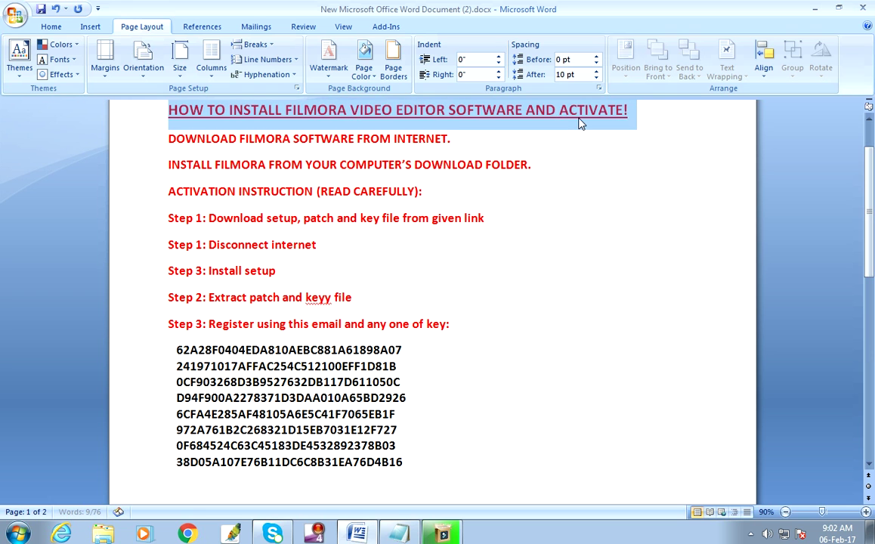
key(ctrl+bracketright)
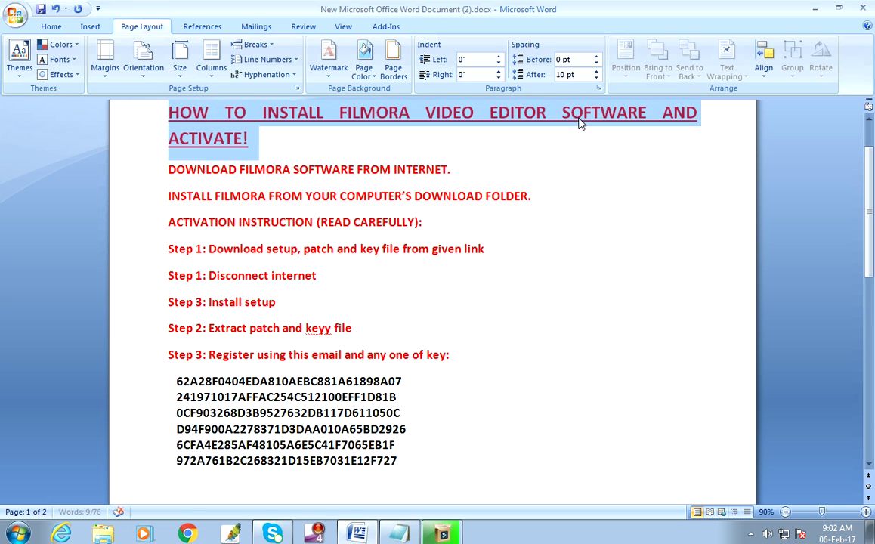
key(ctrl+bracketleft)
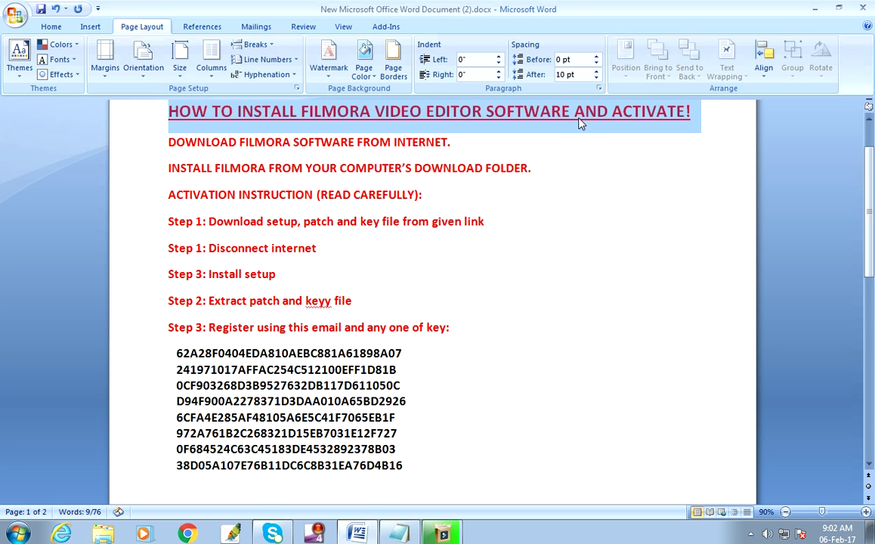
click(586, 298)
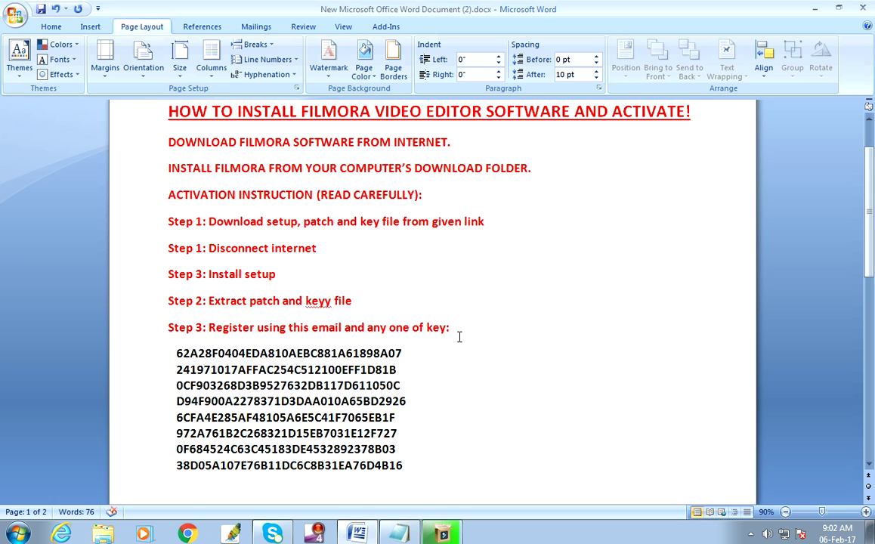
- Change the font colour of the title line to black
scroll(461, 336, down, 1)
scroll(464, 335, up, 1)
drag(721, 107, 178, 90)
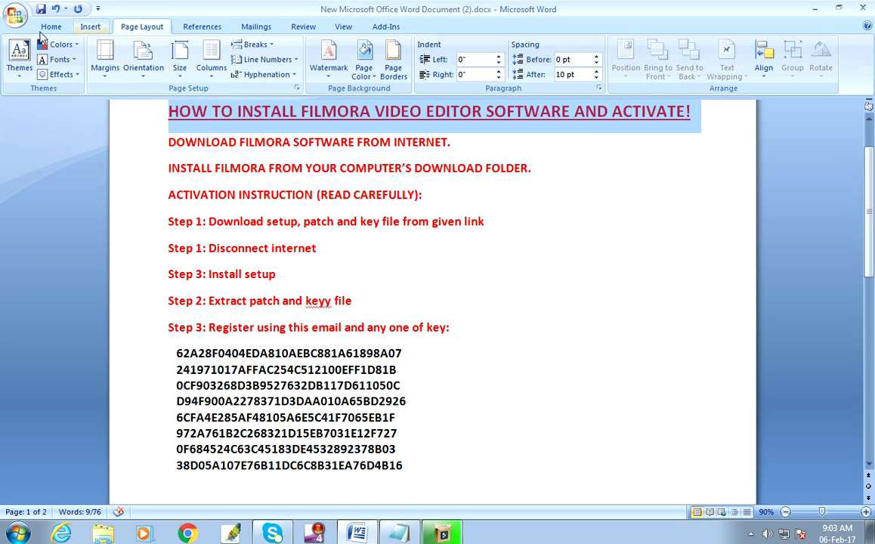
scroll(43, 38, up, 2)
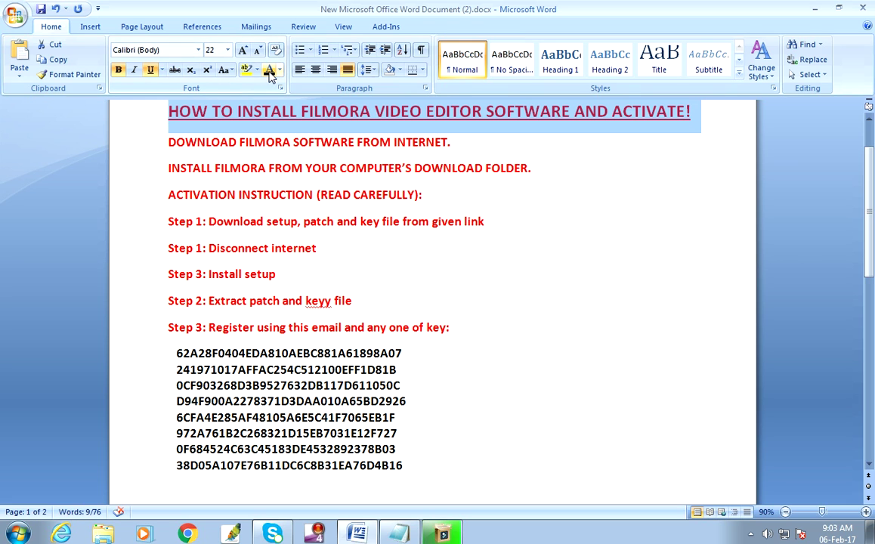
click(268, 69)
click(678, 218)
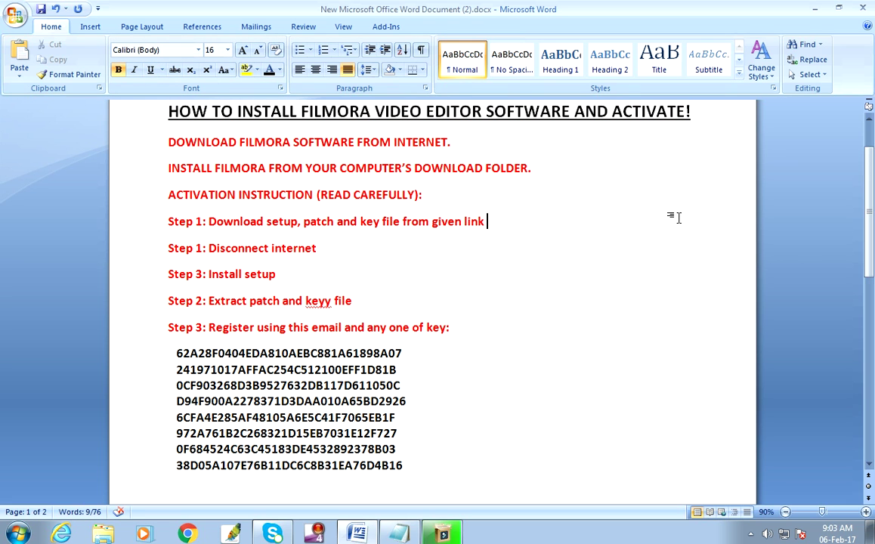
- Correct "keyy" to "key" in the line about extracting the patch and key file
click(442, 533)
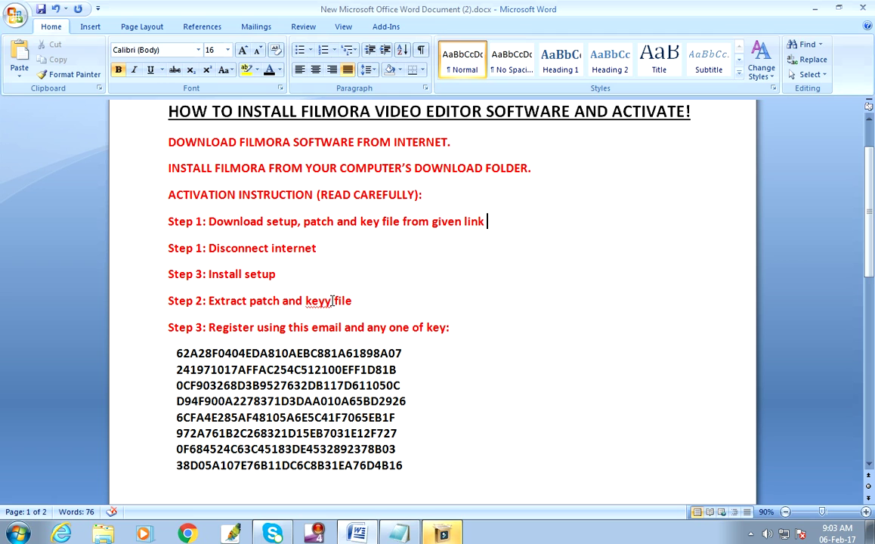
click(332, 301)
key(BackSpace)
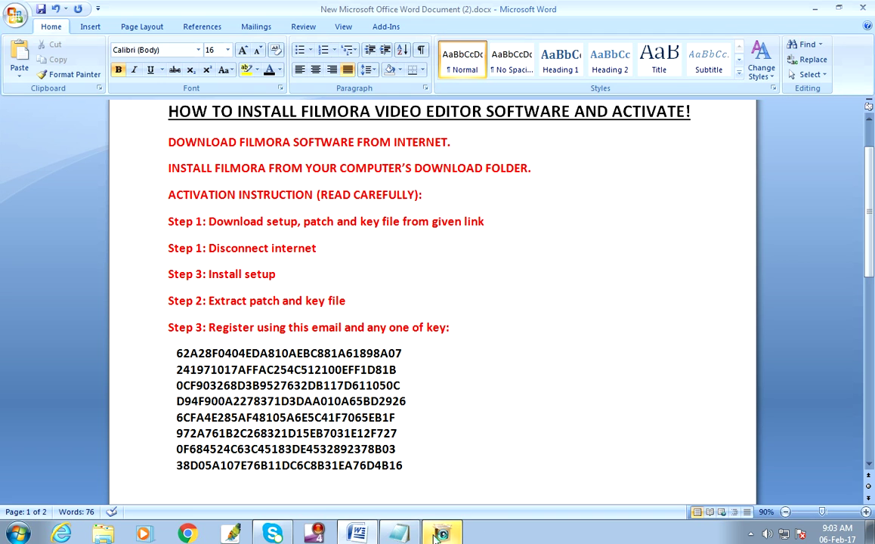
- Switch to the finished Filmora installer, opt out of the User Experience Improvement Program and launch Filmora
click(439, 534)
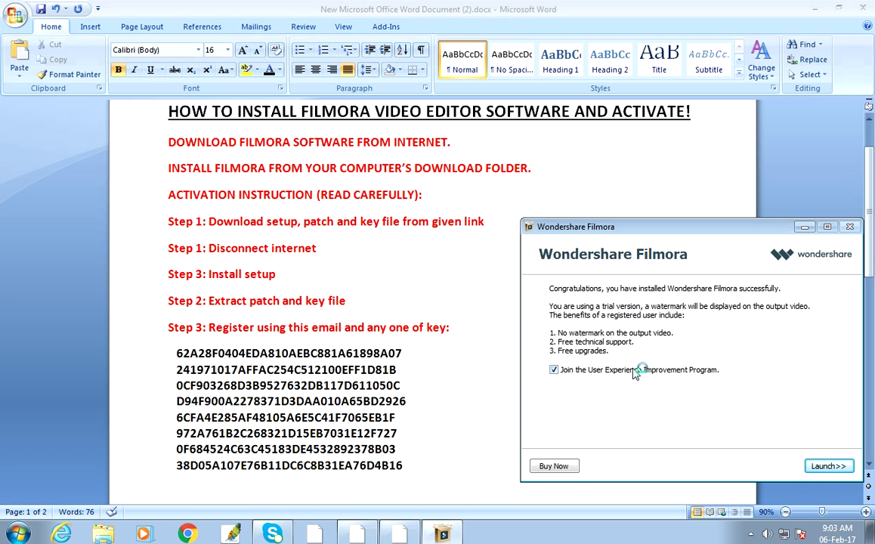
click(554, 369)
click(829, 467)
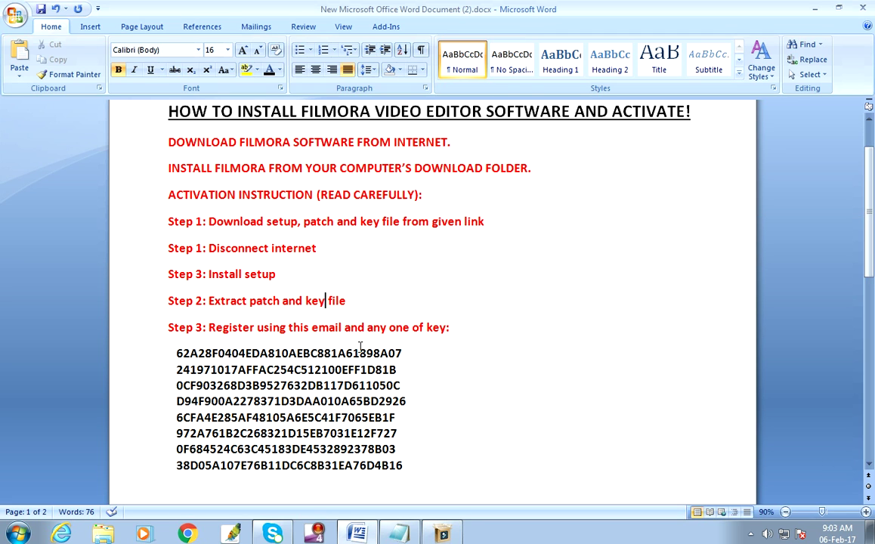
- Copy the first licence key in the document's key list
drag(176, 353, 428, 354)
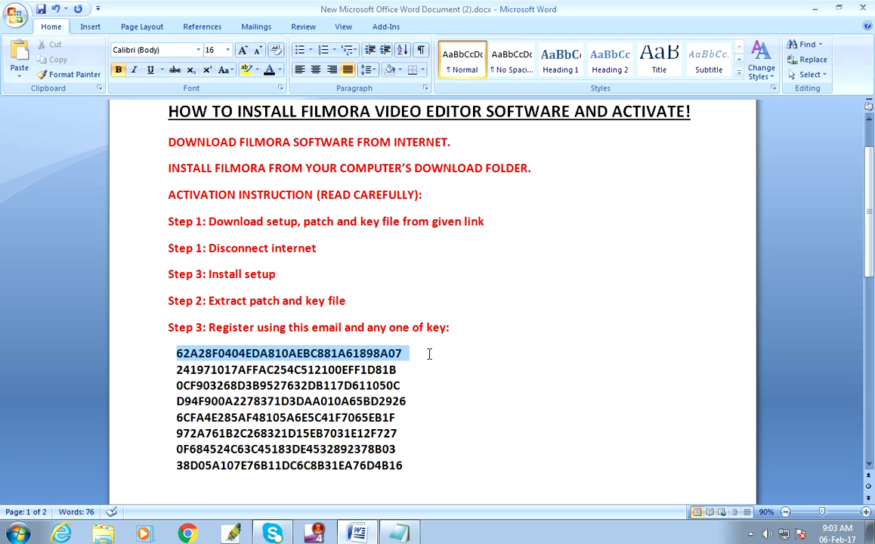
right_click(399, 355)
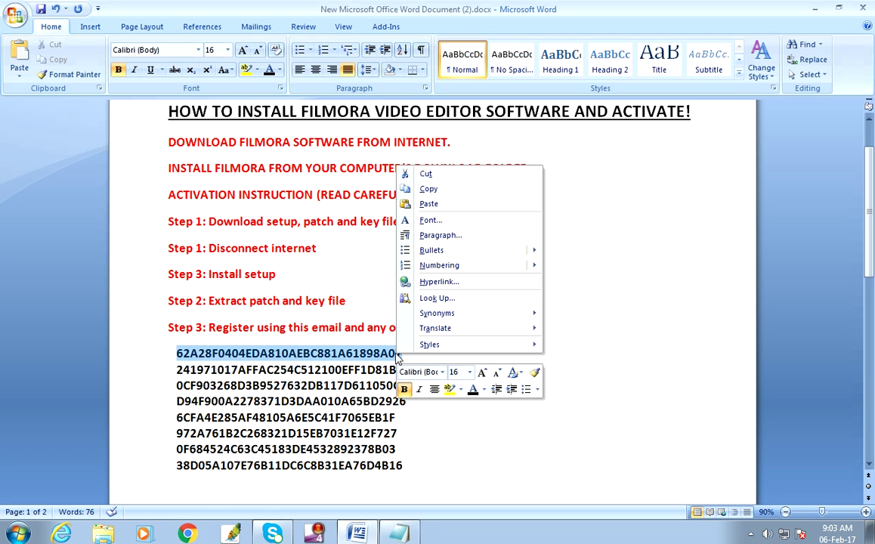
click(436, 190)
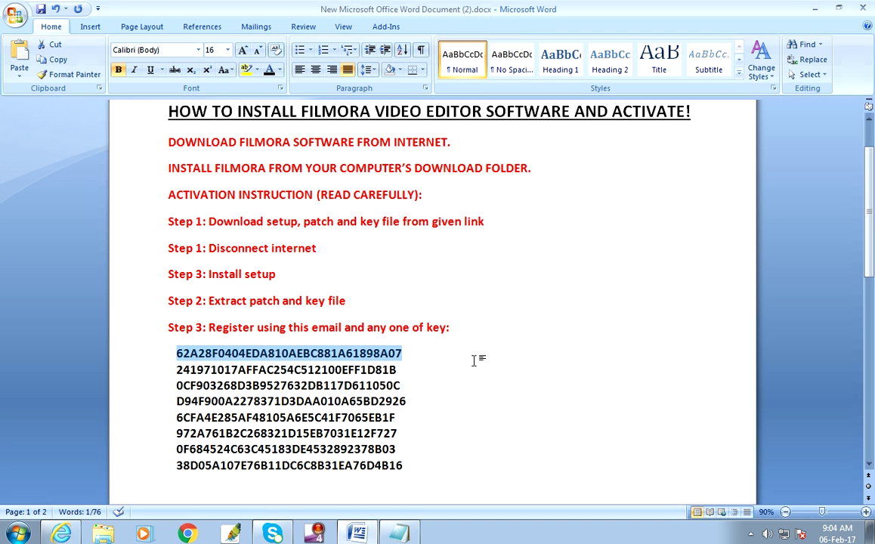
- Review the key list and the closing patch step on the second page, then return to the registration line
scroll(474, 360, down, 7)
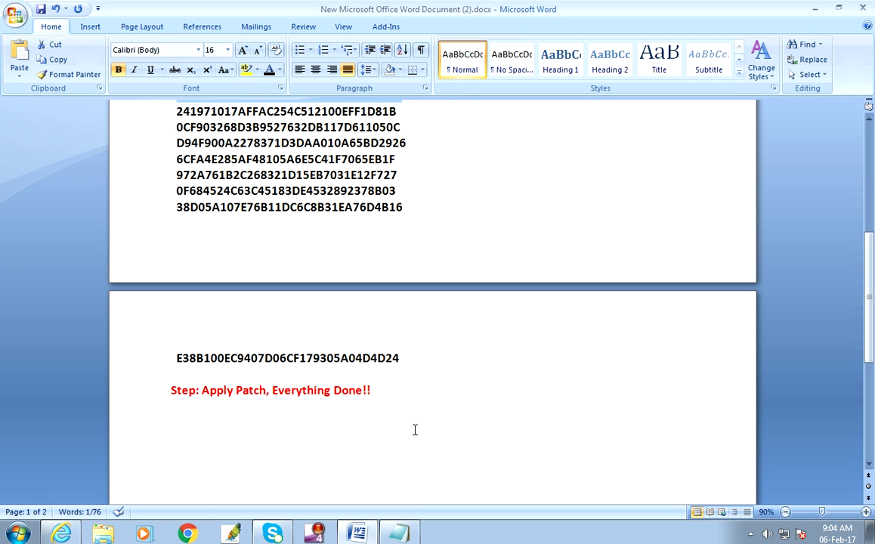
scroll(415, 430, down, 2)
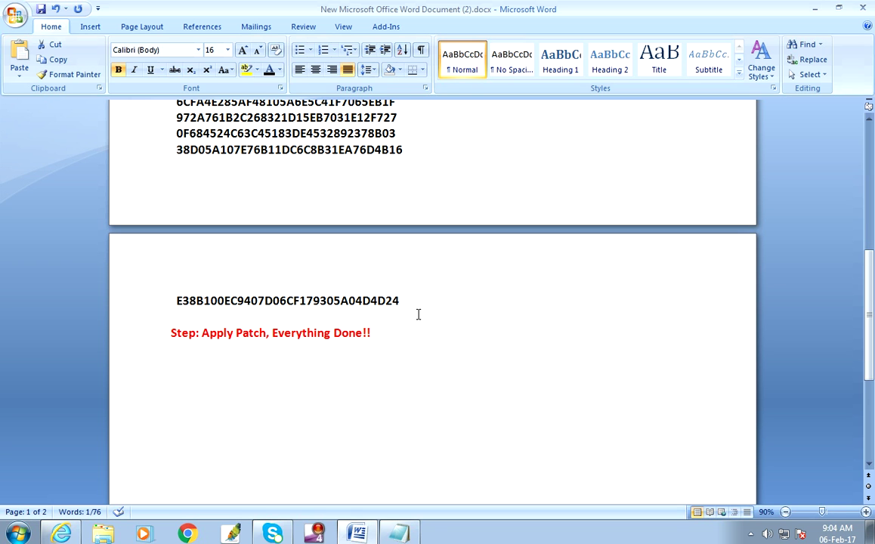
scroll(343, 340, up, 3)
scroll(343, 339, up, 6)
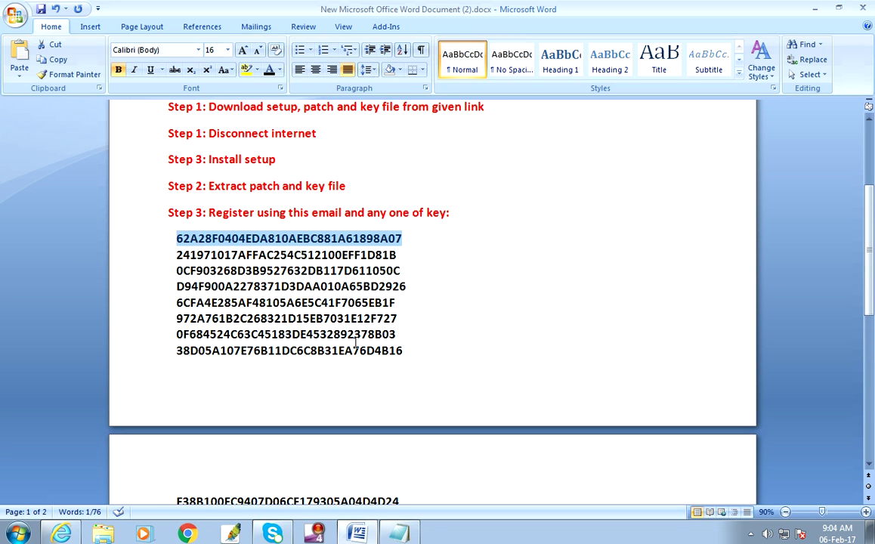
scroll(355, 341, up, 1)
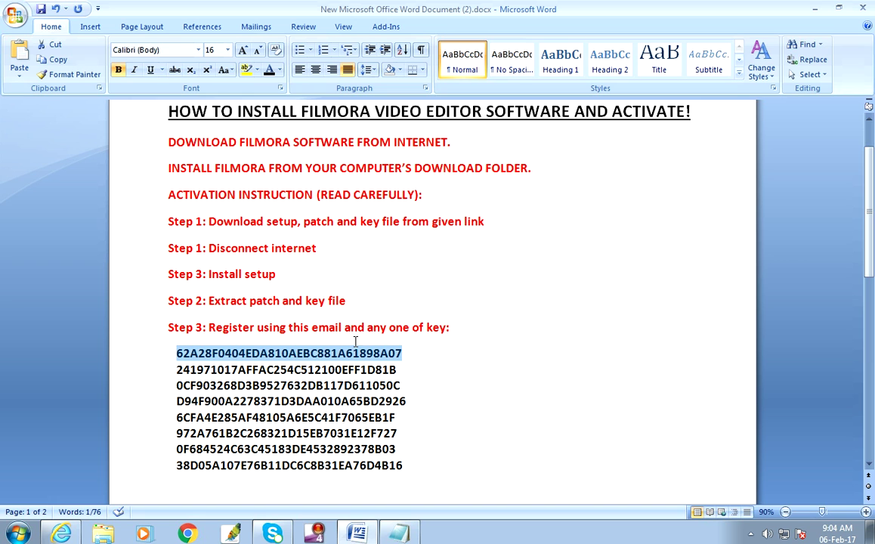
click(248, 316)
click(297, 316)
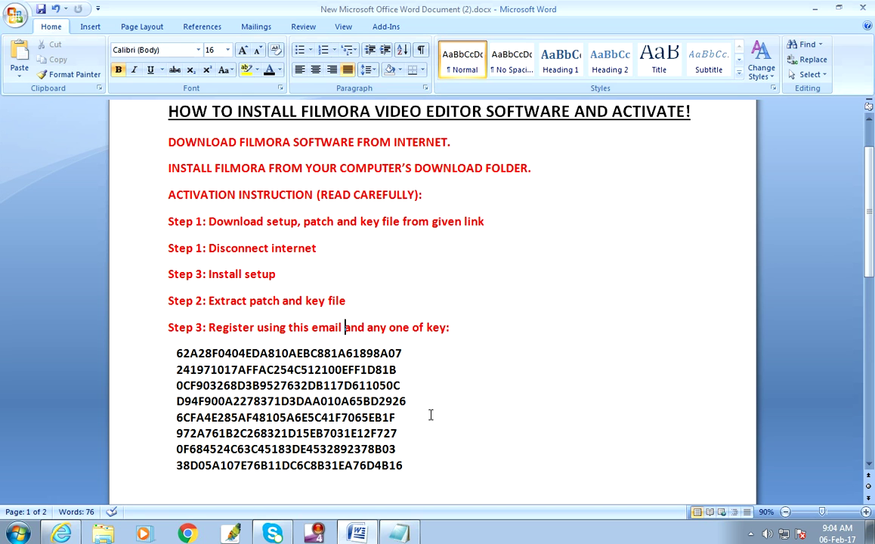
- Set the whole document's line spacing to 1.0 and remove the space after its paragraphs
scroll(370, 470, down, 5)
scroll(371, 470, down, 5)
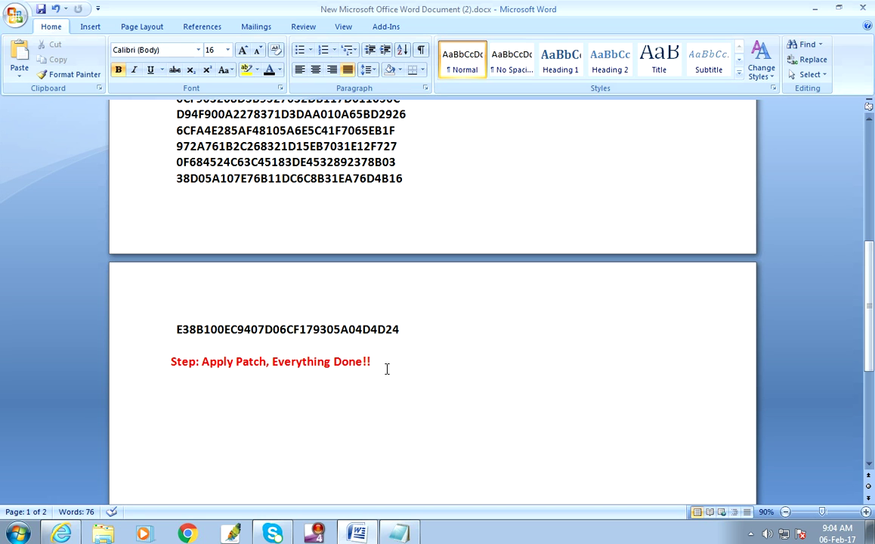
drag(386, 367, 171, 179)
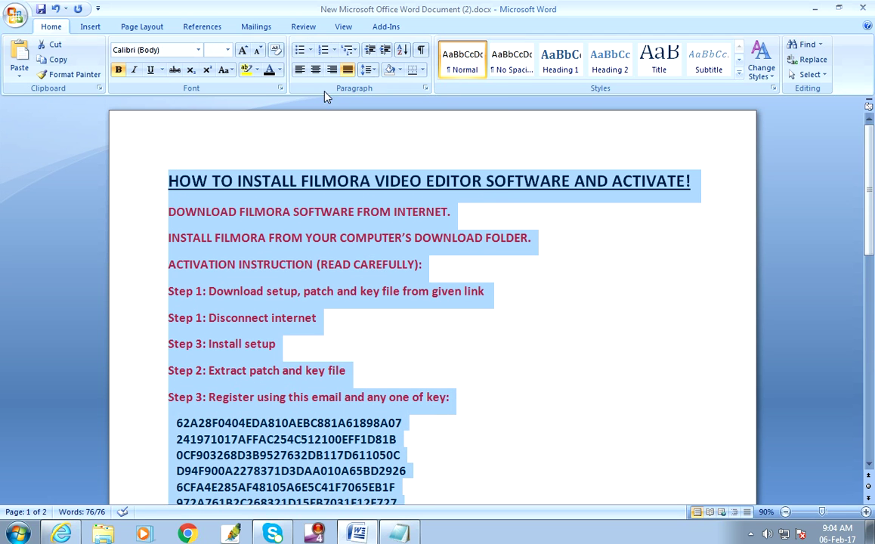
click(370, 70)
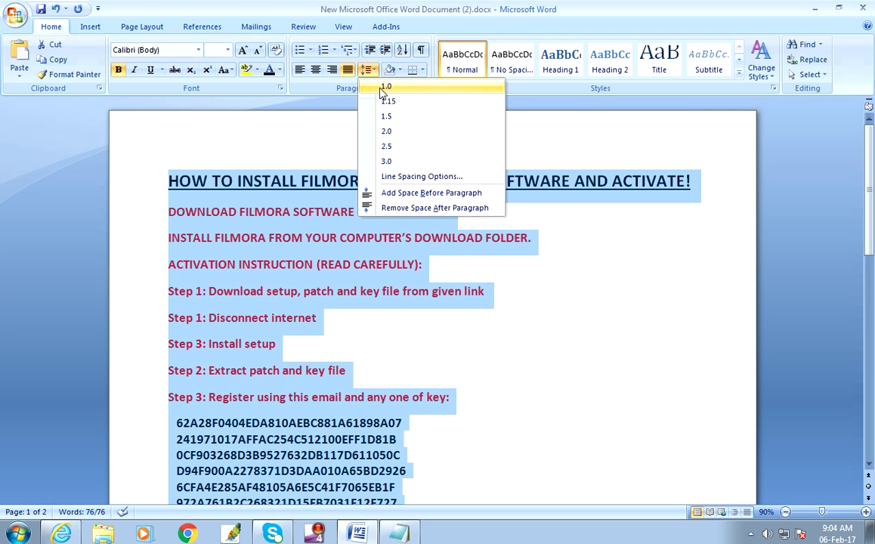
click(386, 86)
click(369, 72)
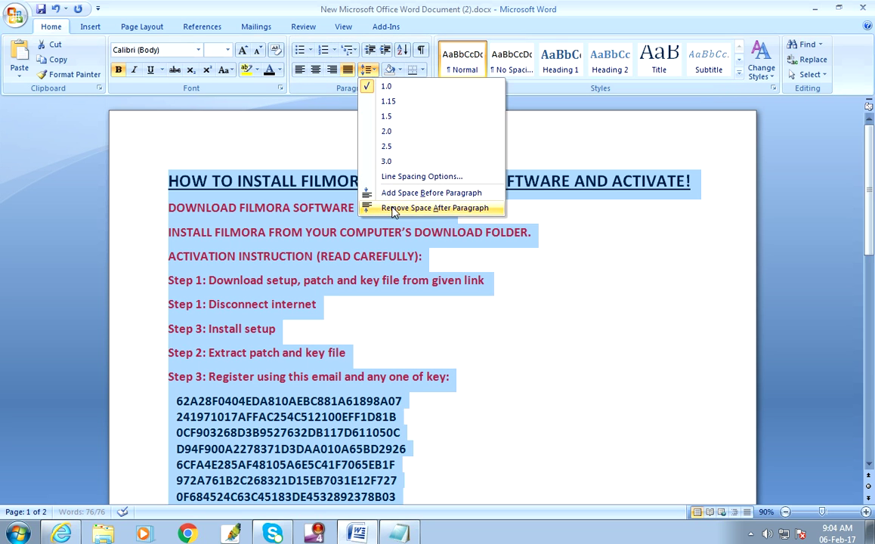
click(423, 208)
scroll(466, 380, down, 2)
scroll(466, 380, up, 2)
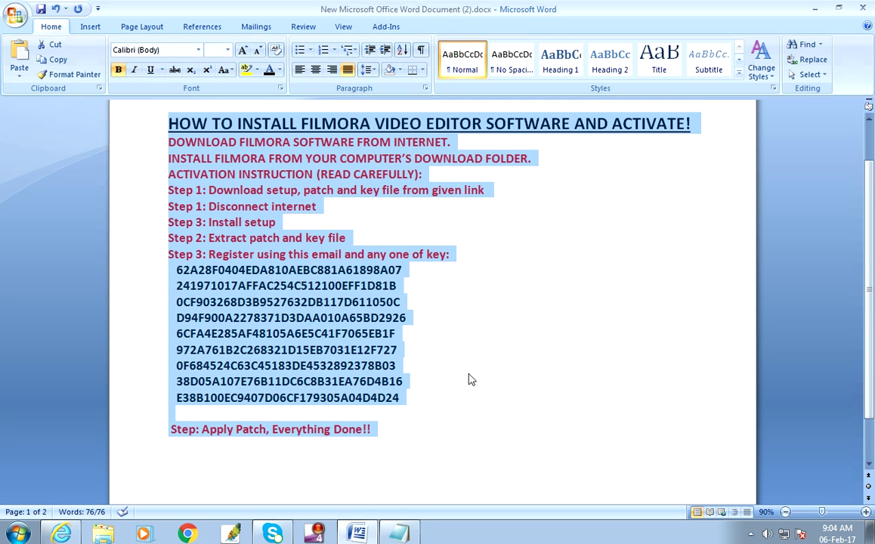
click(496, 396)
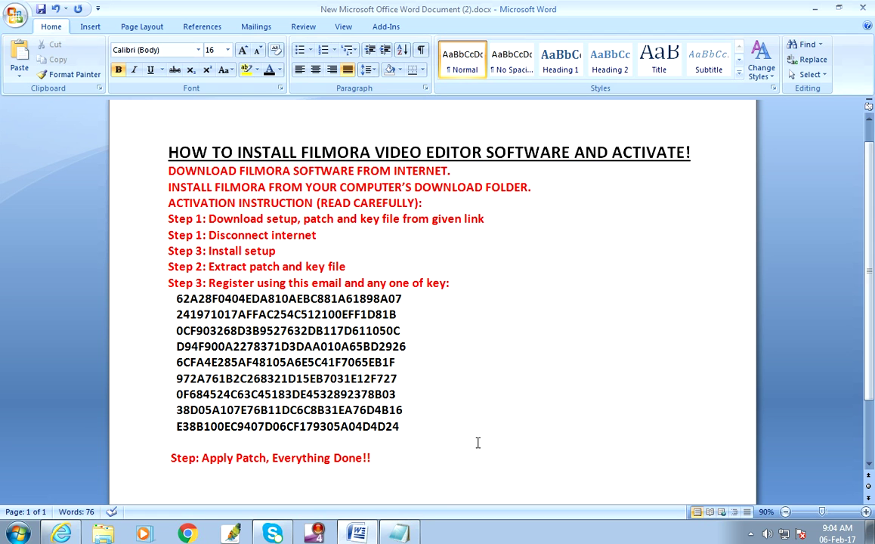
- Close the Instrucrion and keyy.txt file, then minimise the document and the browser to reach the desktop
mouse_move(403, 535)
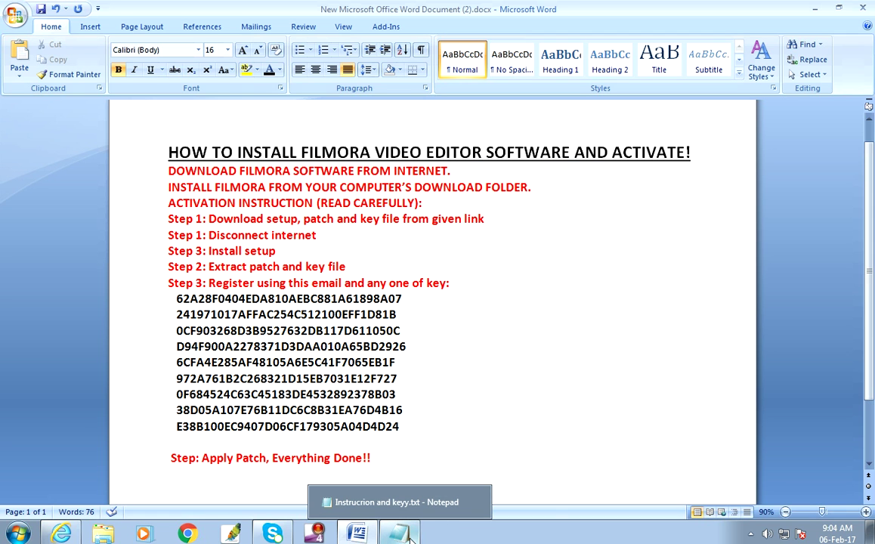
click(366, 495)
click(866, 7)
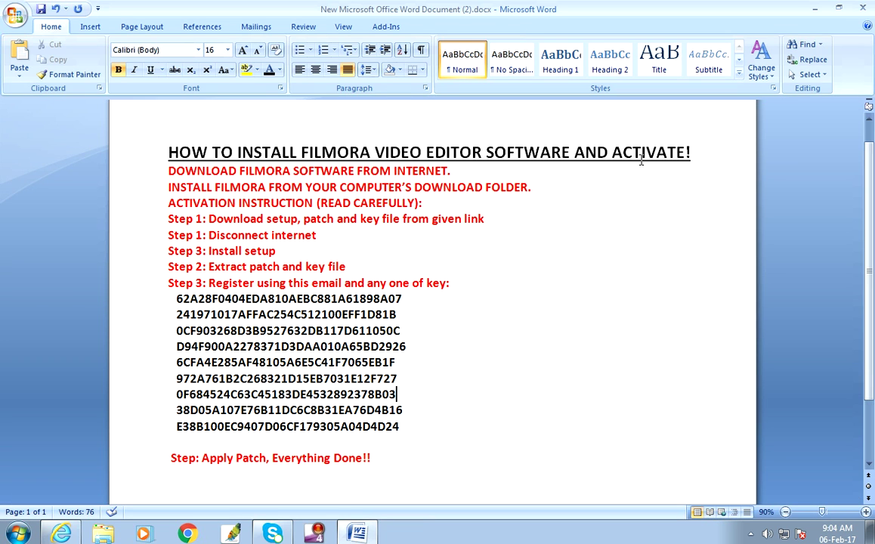
click(816, 11)
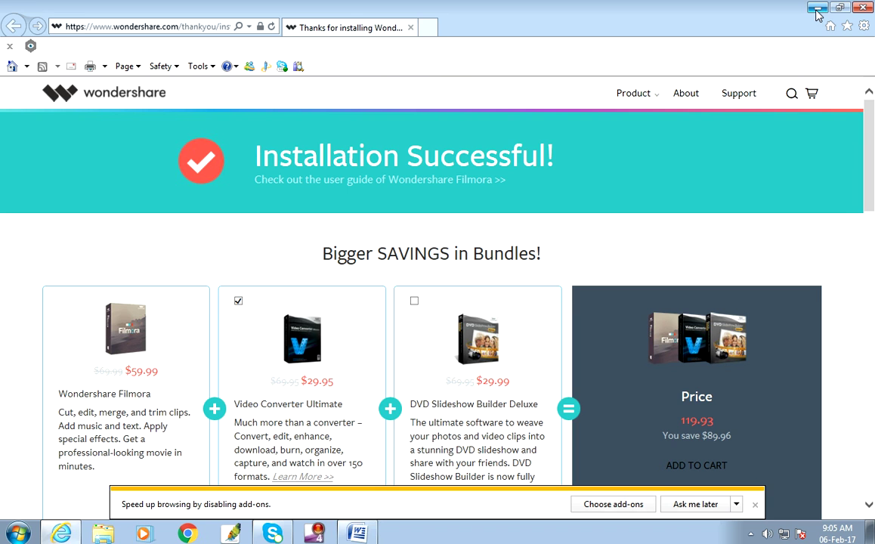
click(818, 8)
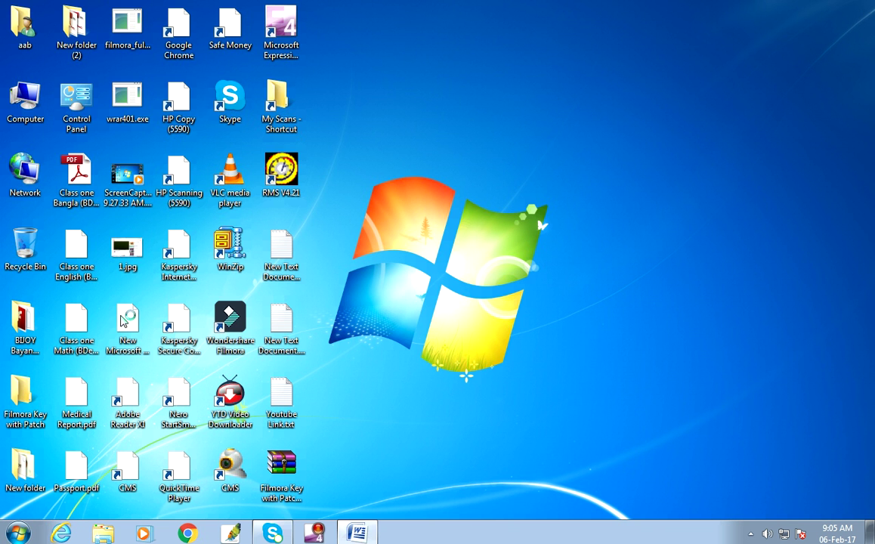
- Run Patch File.exe from the Keyy And PAtch subfolder of Filmora Key with Patch, then close the folder window
click(25, 419)
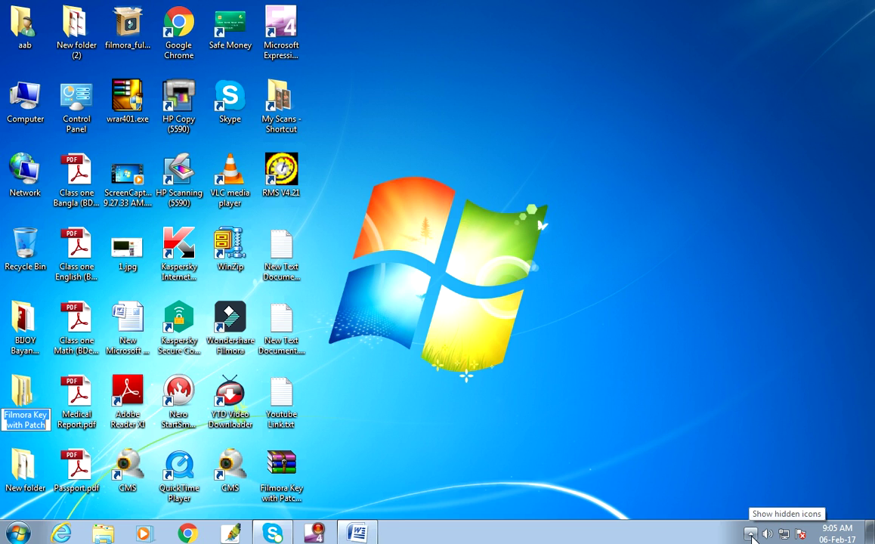
click(31, 409)
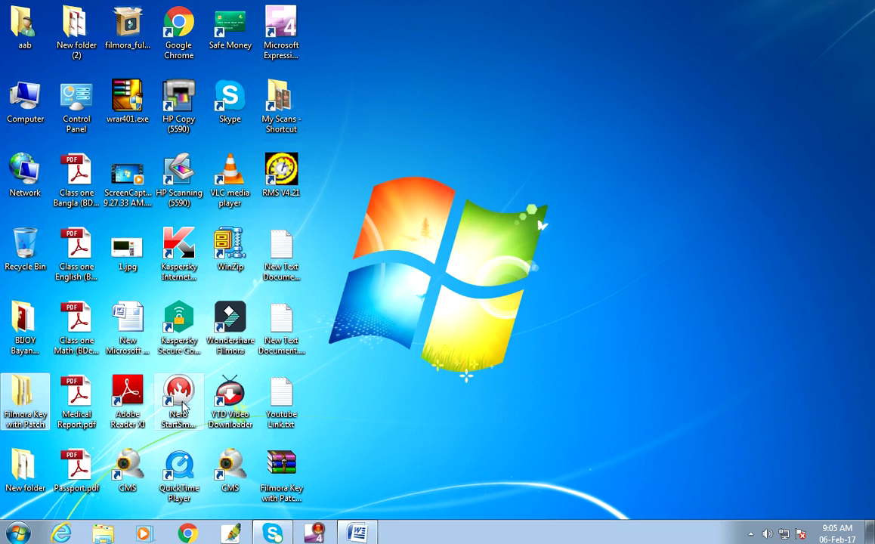
double_click(30, 408)
double_click(176, 104)
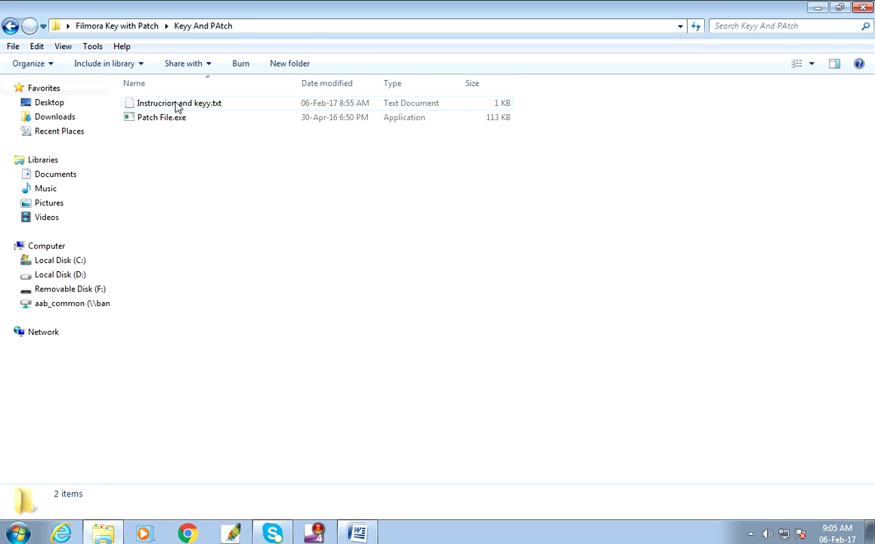
double_click(172, 119)
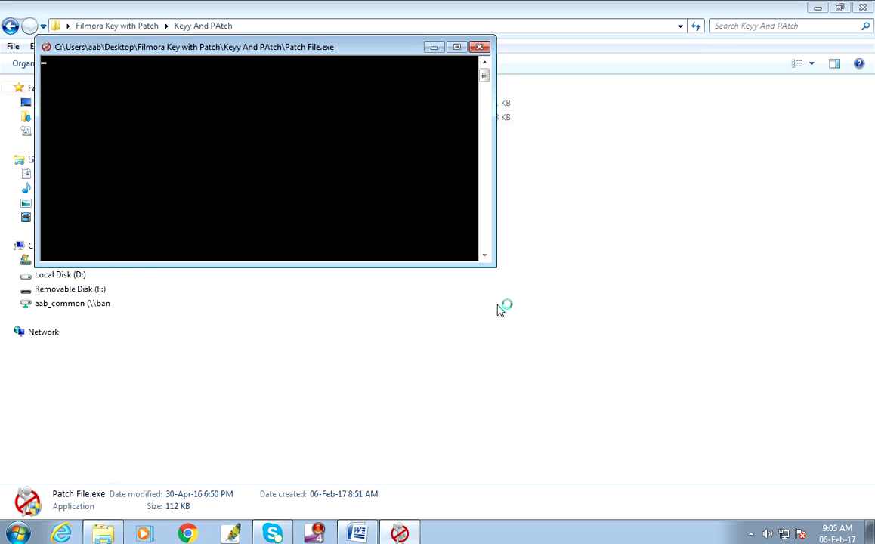
click(863, 9)
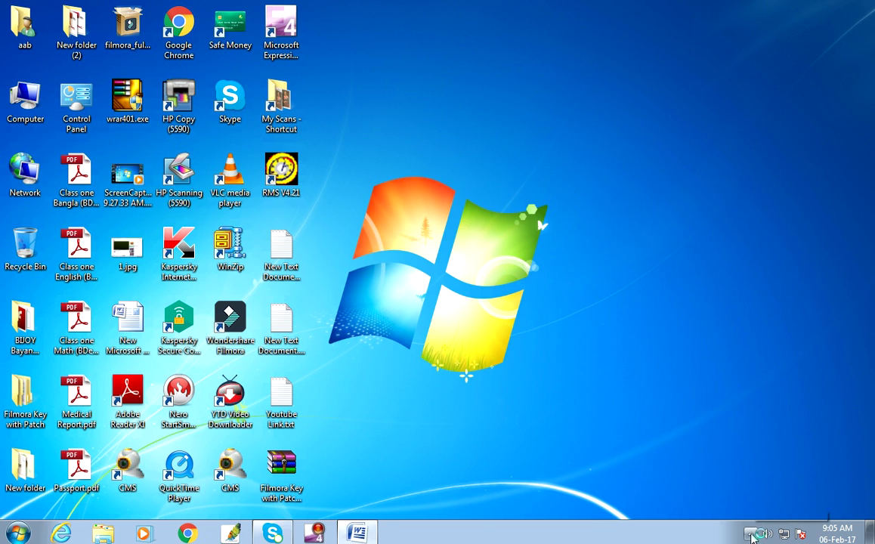
click(750, 535)
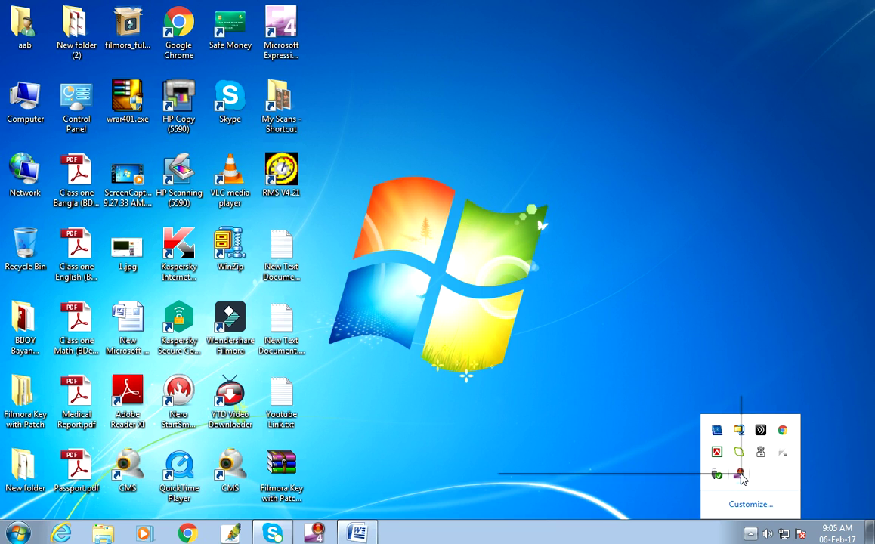
right_click(741, 473)
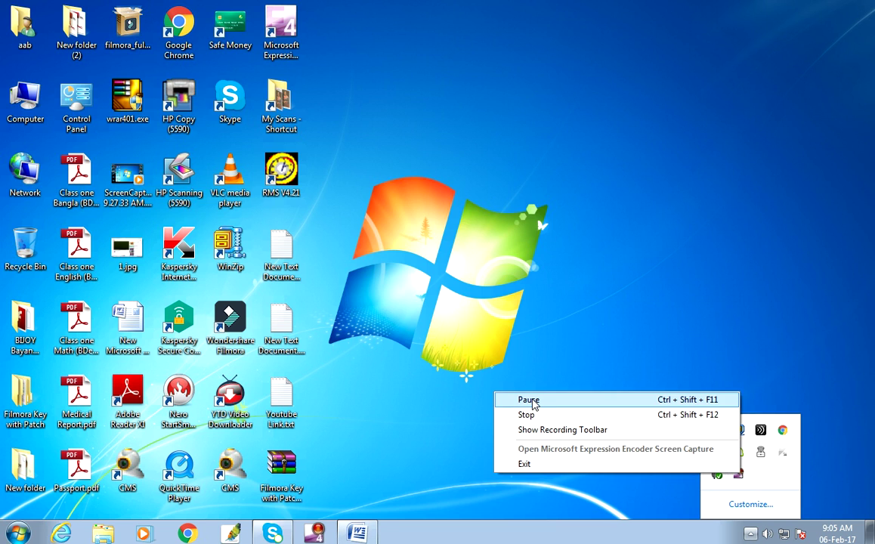
click(529, 400)
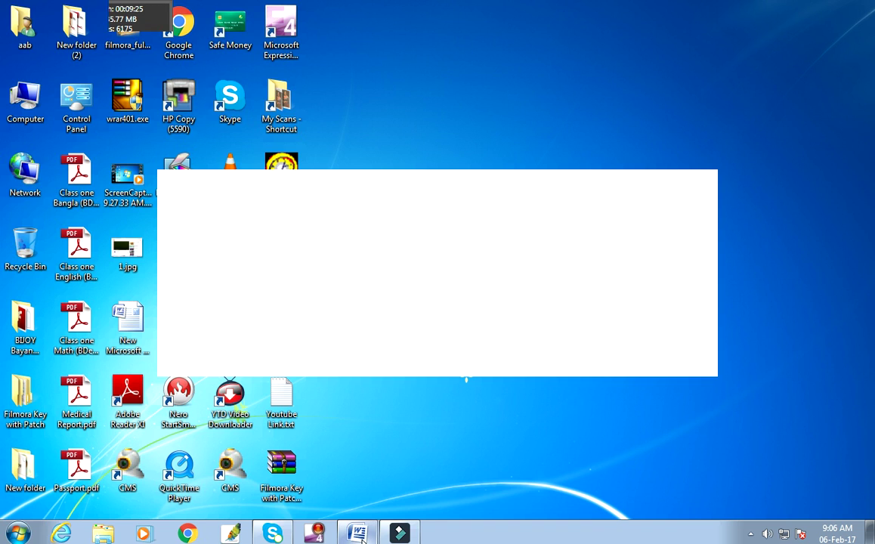
- In the Word document, remove the blank line above the Apply Patch step, add an empty line below it, and minimise the document
mouse_move(361, 533)
click(357, 534)
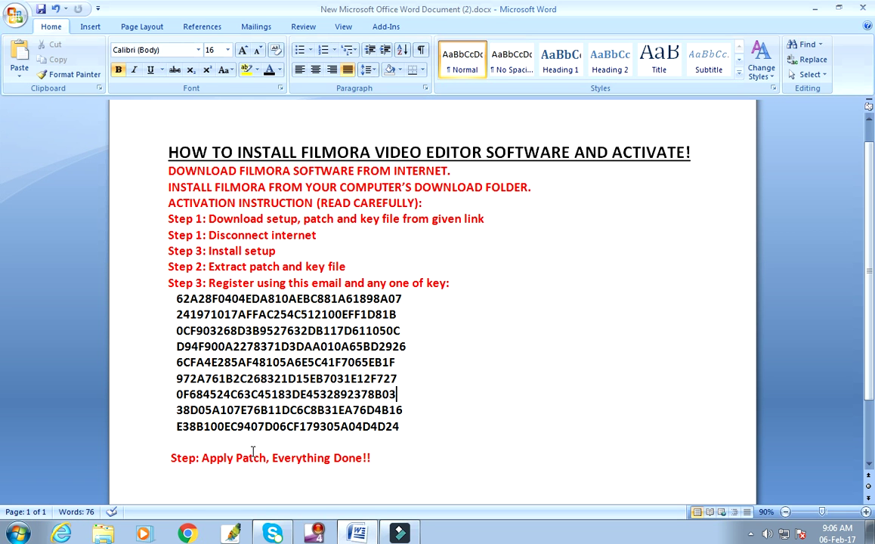
click(201, 450)
key(BackSpace)
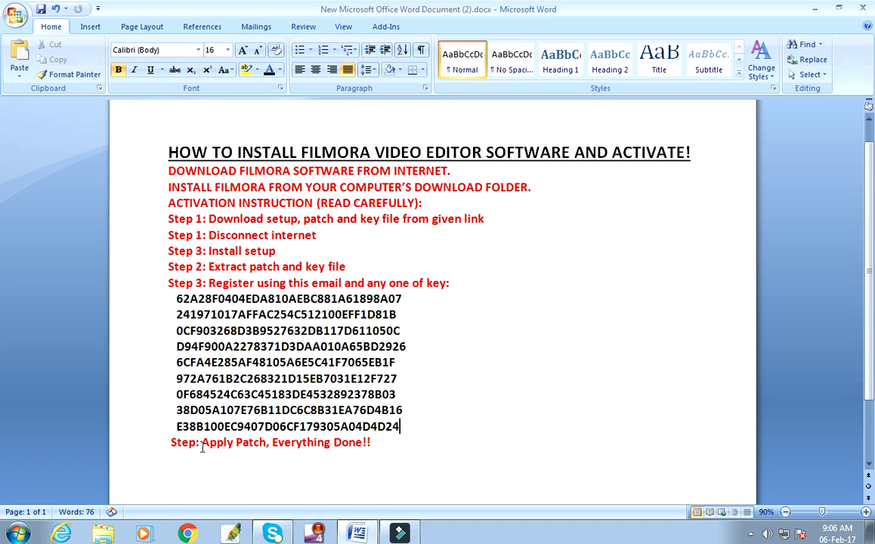
click(383, 451)
key(Return)
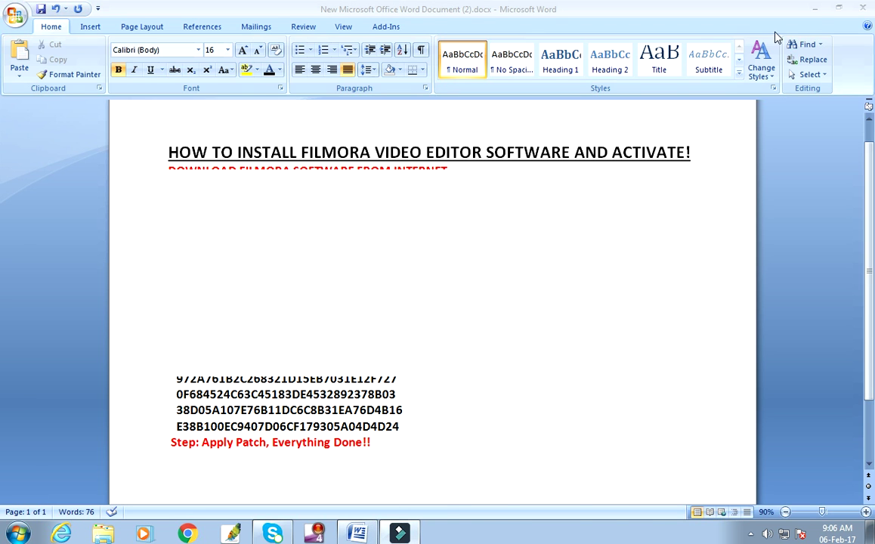
click(815, 11)
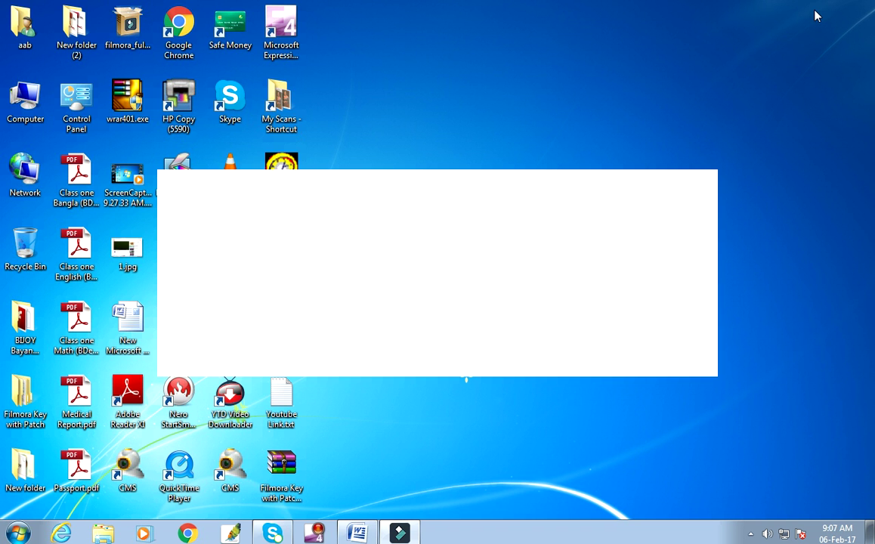
right_click(774, 132)
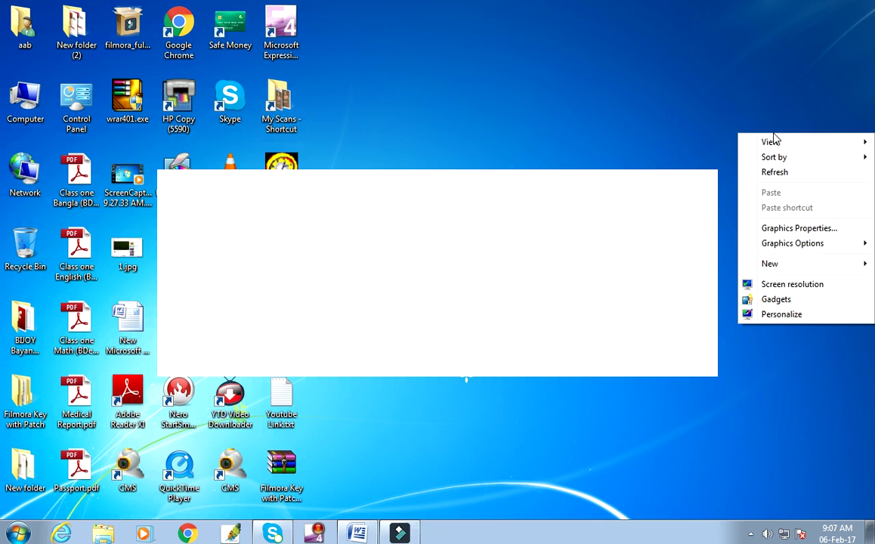
click(778, 174)
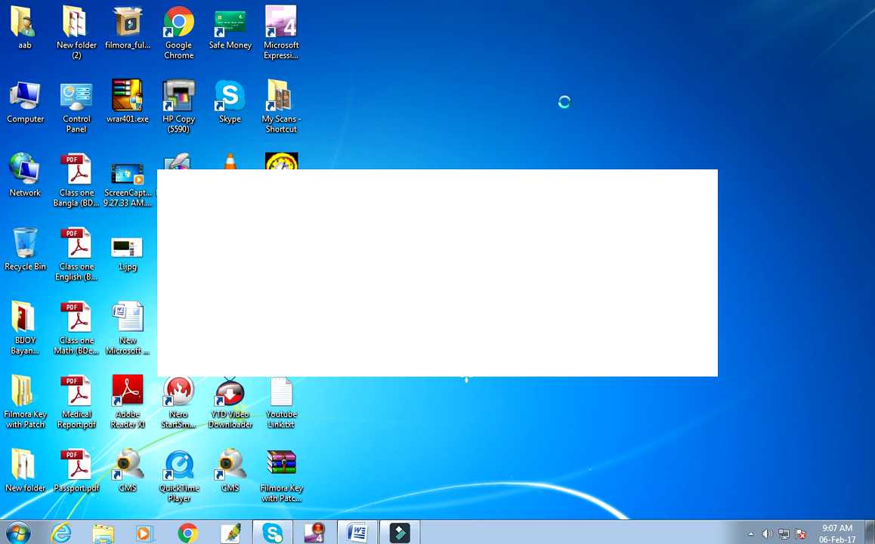
right_click(545, 81)
click(605, 124)
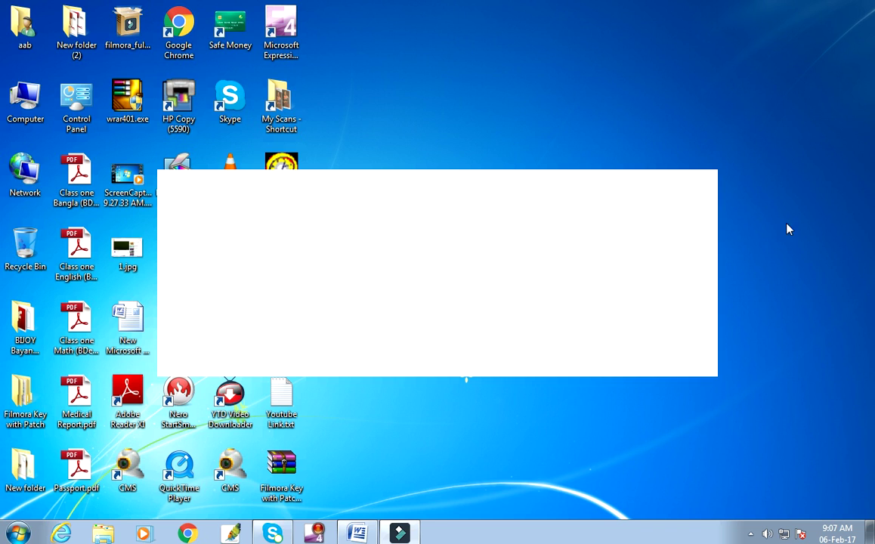
right_click(487, 50)
click(527, 87)
click(751, 533)
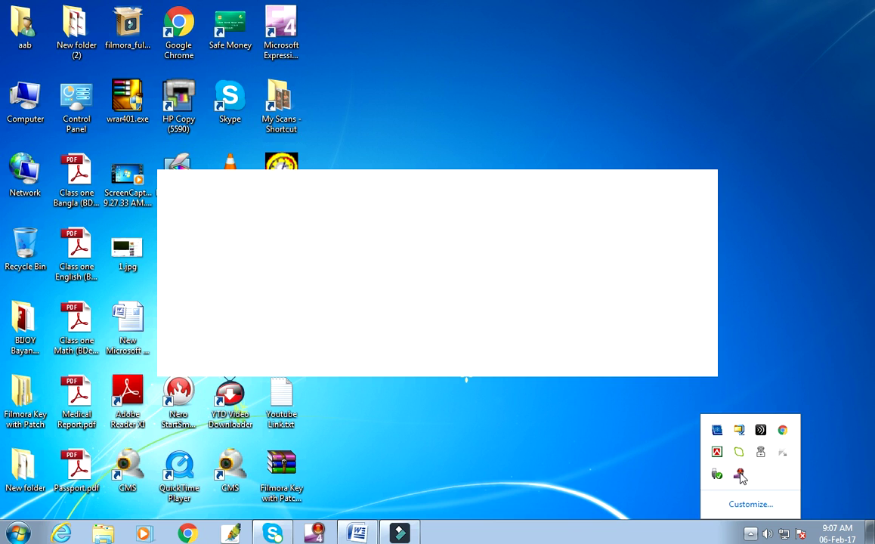
right_click(740, 476)
click(538, 402)
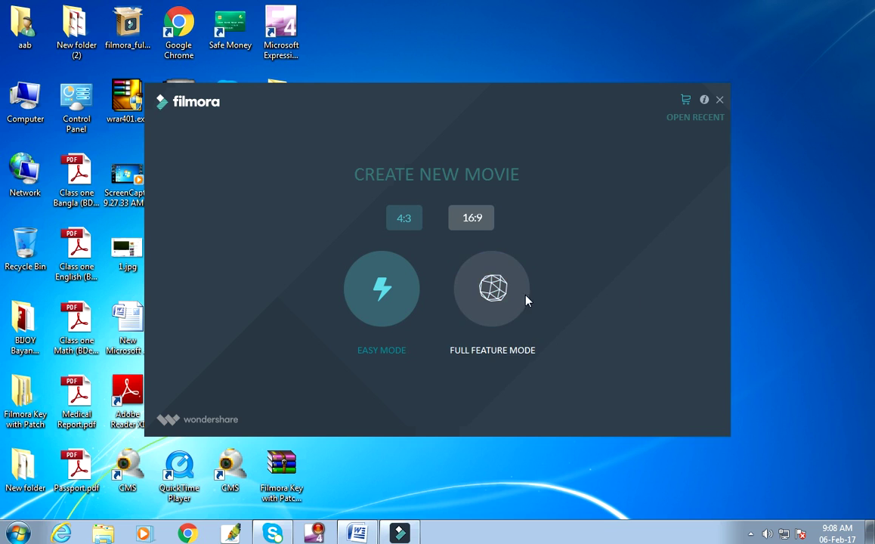
- Start Filmora in Easy Mode, then copy the first licence key from the Word document's key list
click(391, 299)
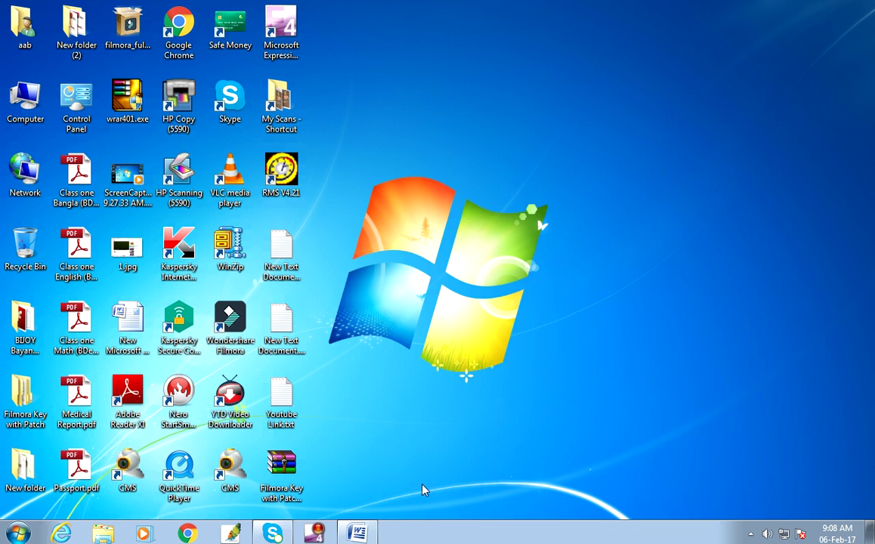
click(355, 533)
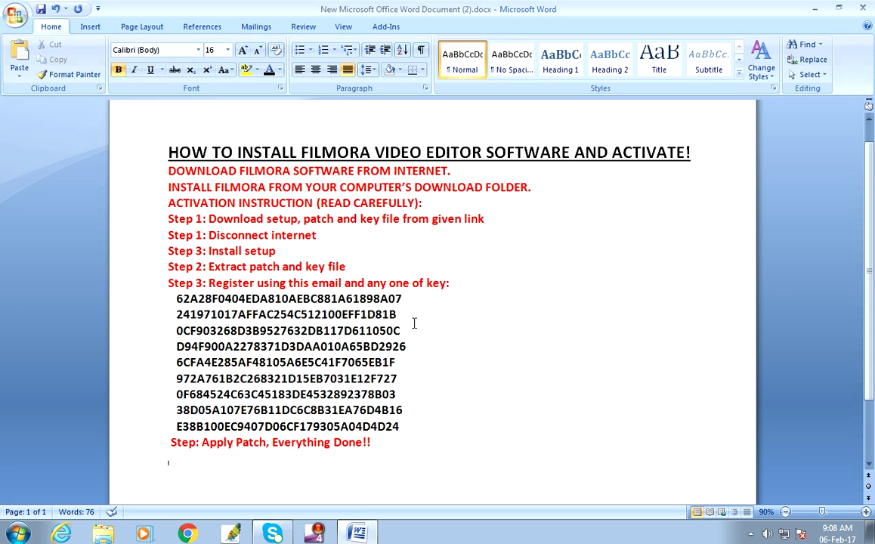
drag(405, 299, 182, 301)
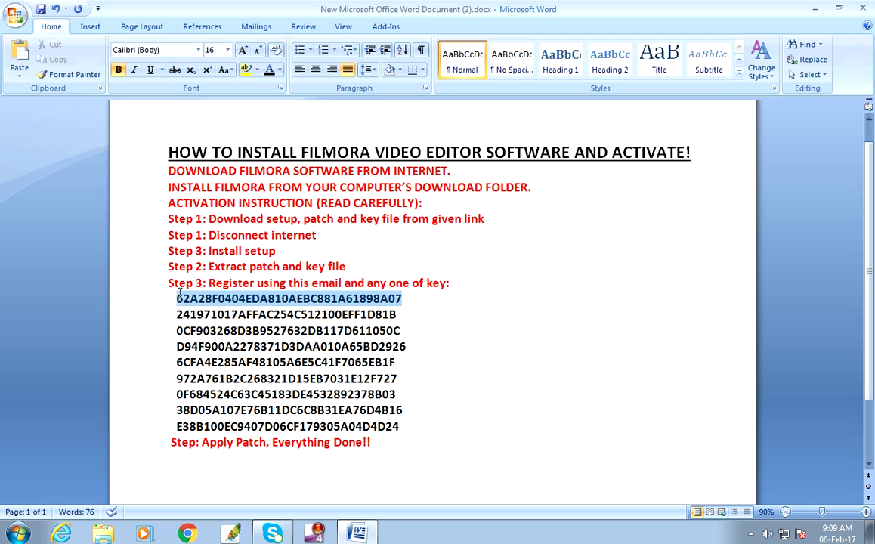
right_click(184, 300)
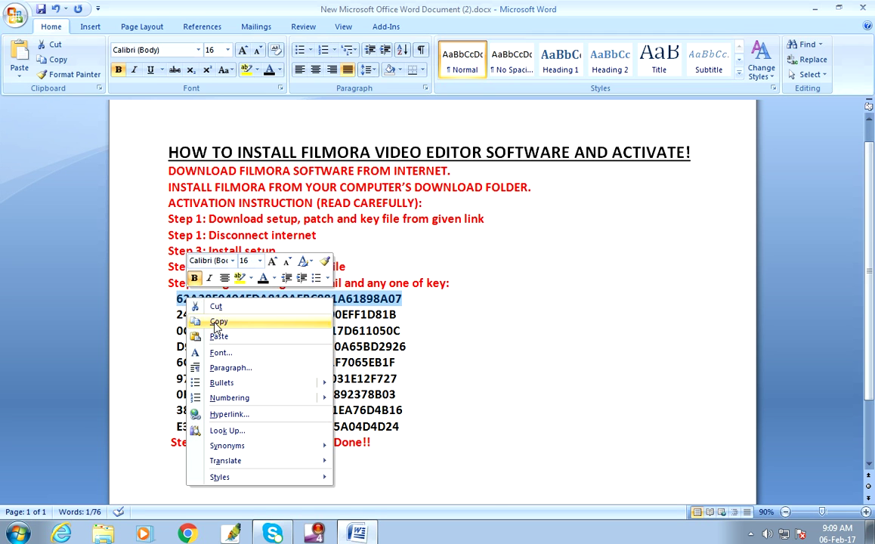
click(219, 321)
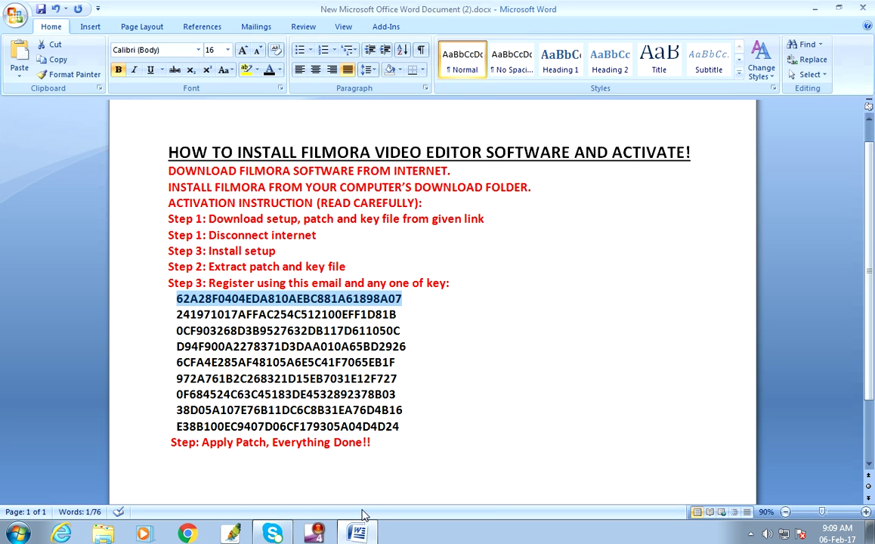
- Minimise the Word document and import Wildlife.wmv from the Sample Videos folder into Filmora
click(815, 10)
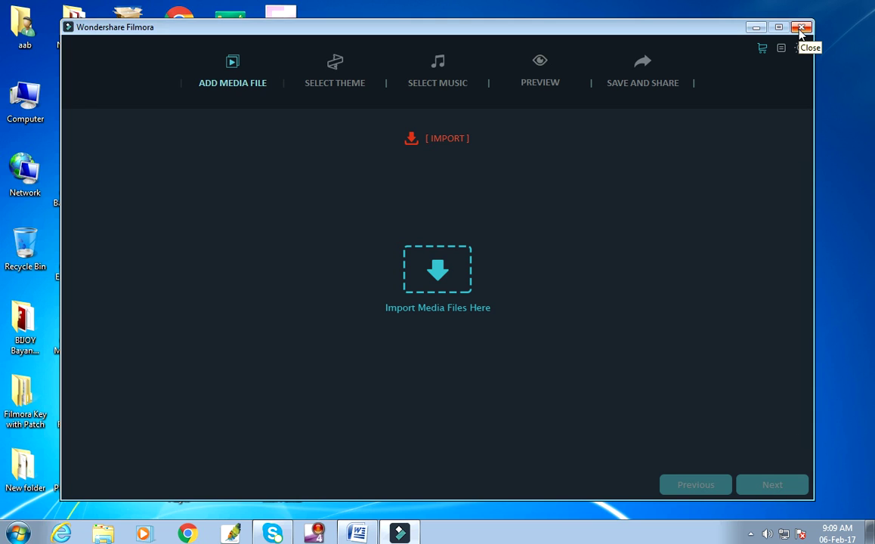
click(444, 140)
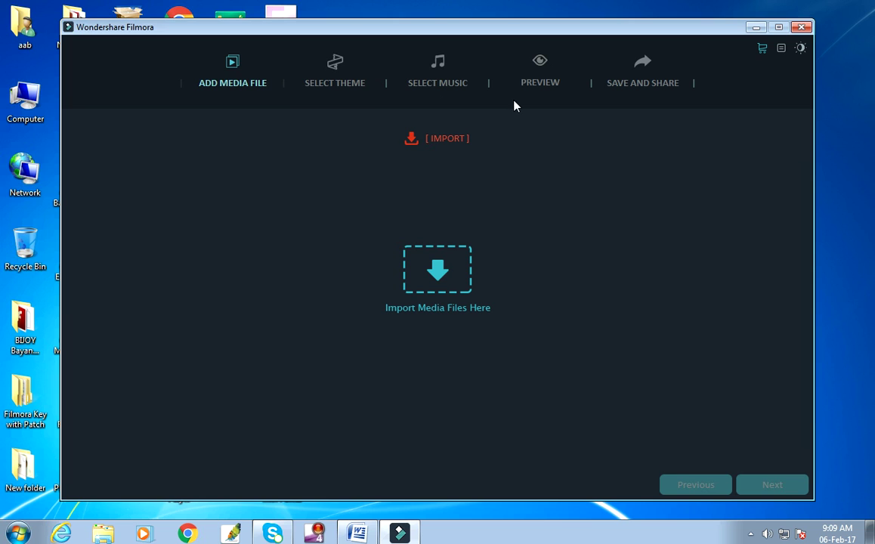
click(445, 279)
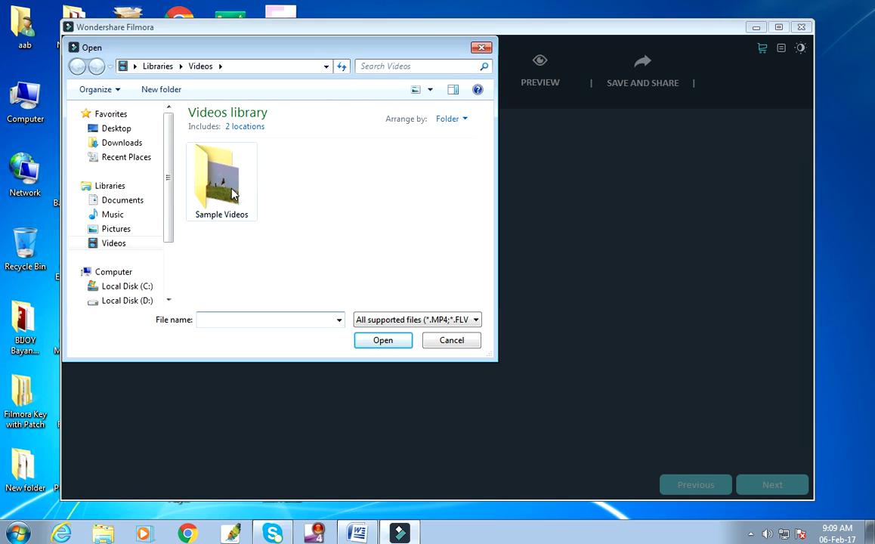
double_click(227, 185)
double_click(223, 174)
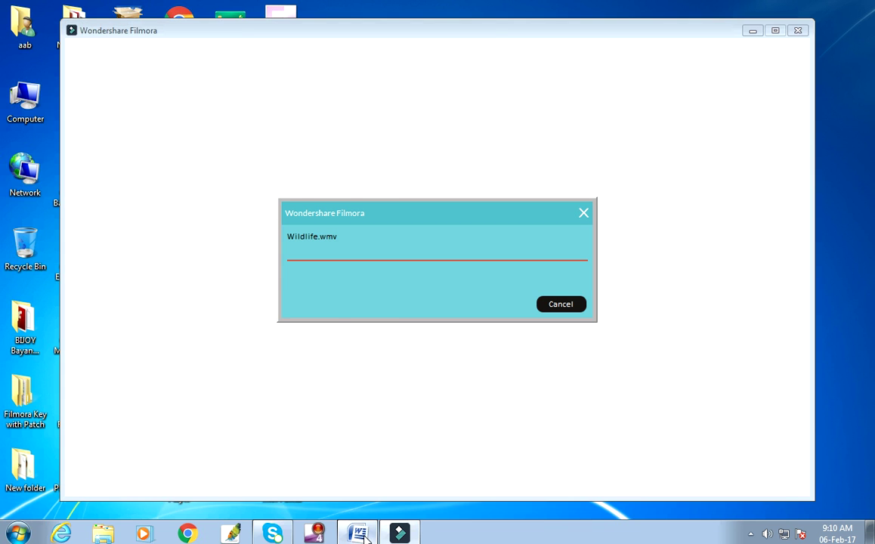
- Switch to the Word document and add the line "THNAK YOU FOR WATCHING" below the Apply Patch step
click(359, 534)
click(384, 460)
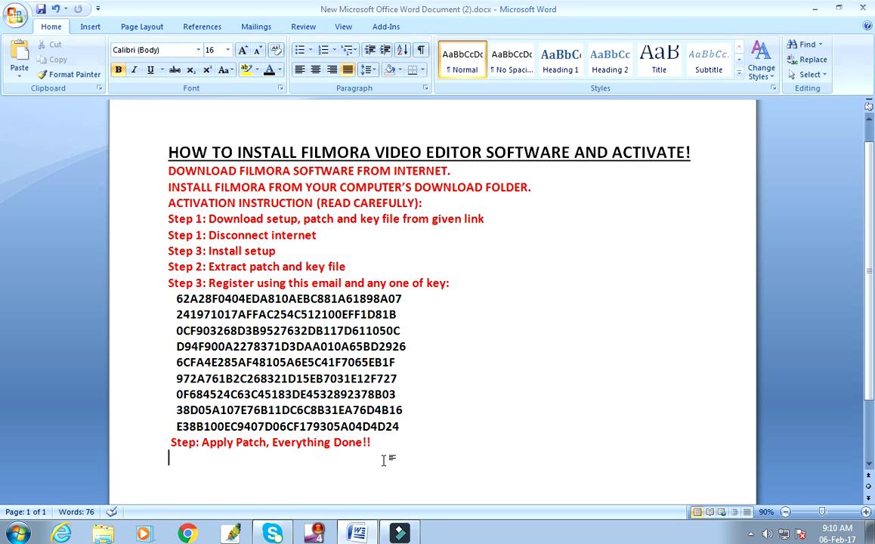
text(th)
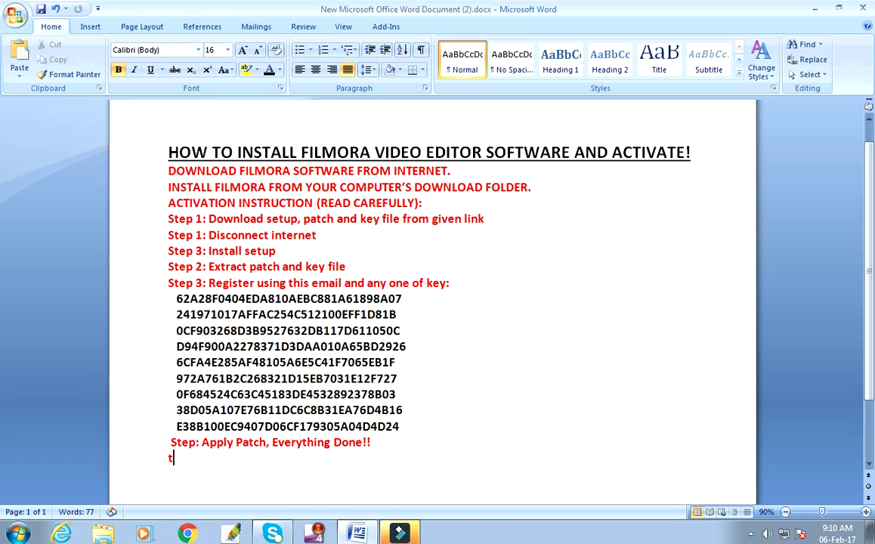
key(BackSpace)
key(BackSpace)
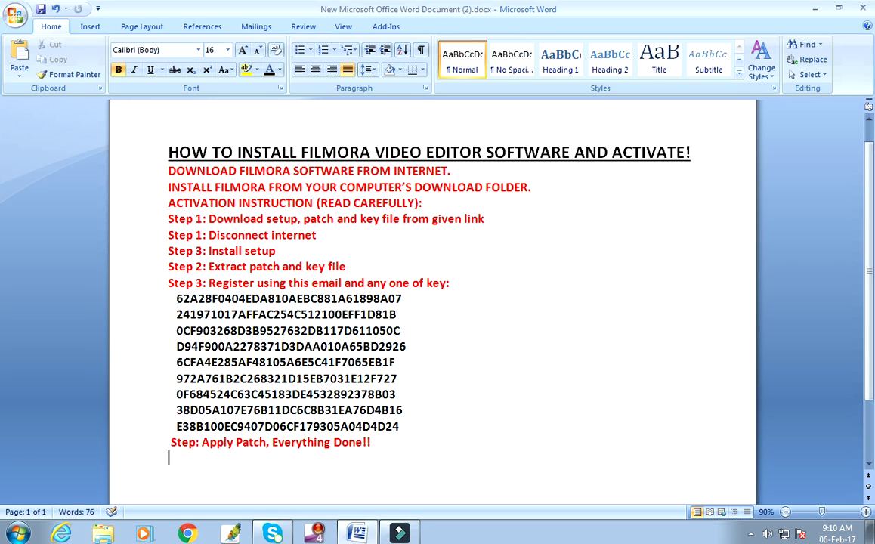
text(THNAK Y)
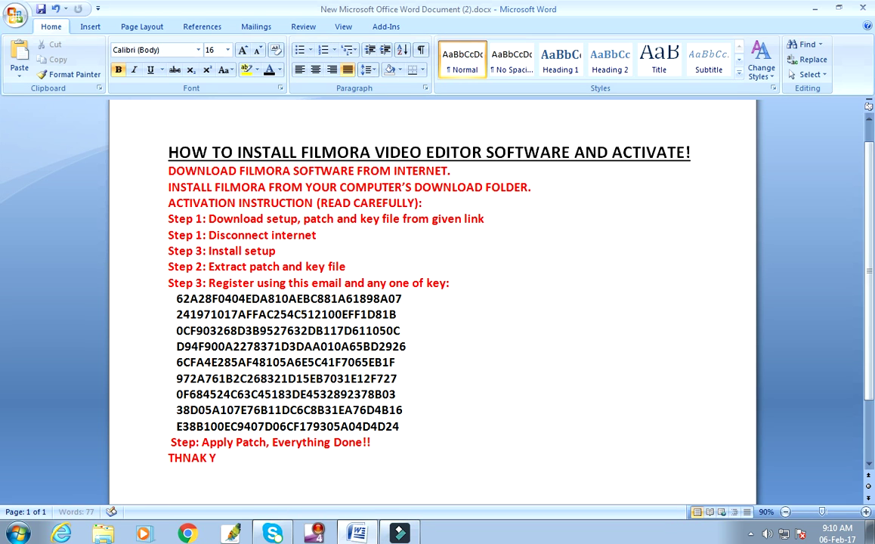
text(OU FRO)
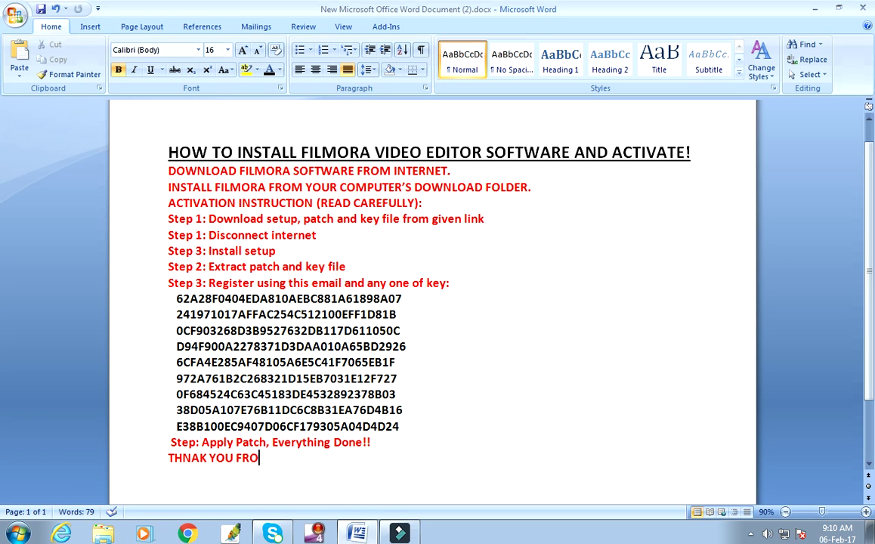
key(BackSpace)
key(BackSpace)
text(OR WATCHI)
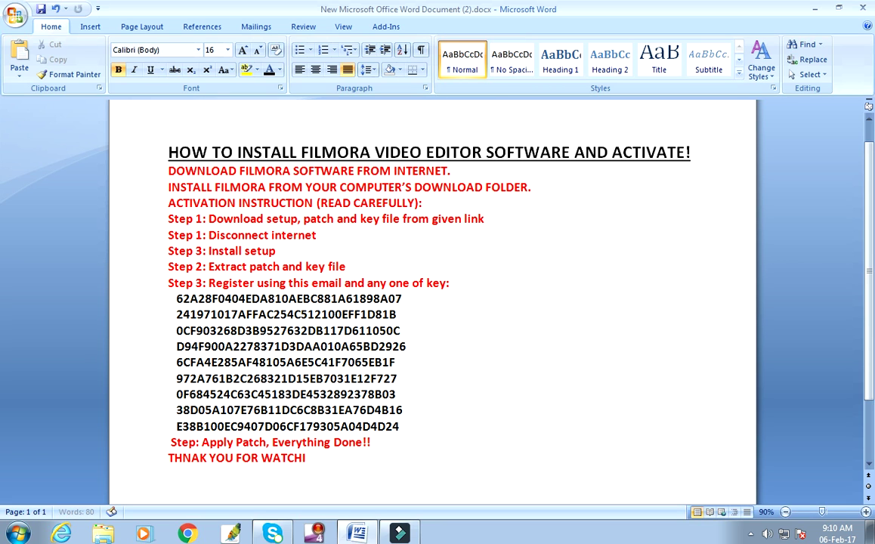
text(NG)
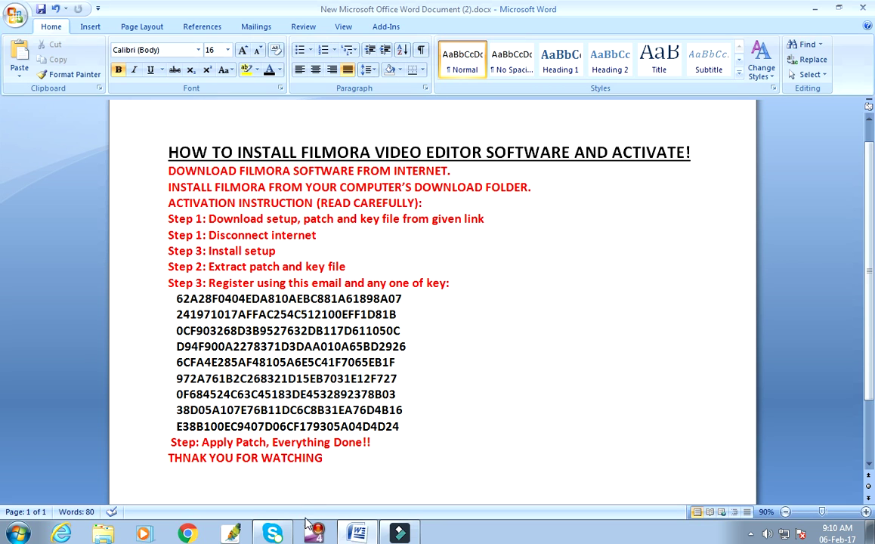
- Centre the "THNAK YOU FOR WATCHING" line, then close the document and save its changes
drag(327, 458, 193, 461)
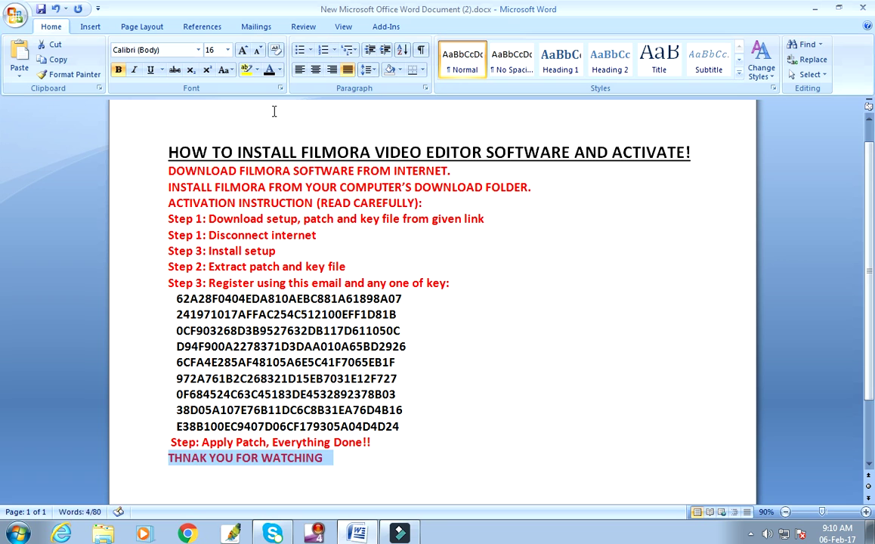
click(315, 69)
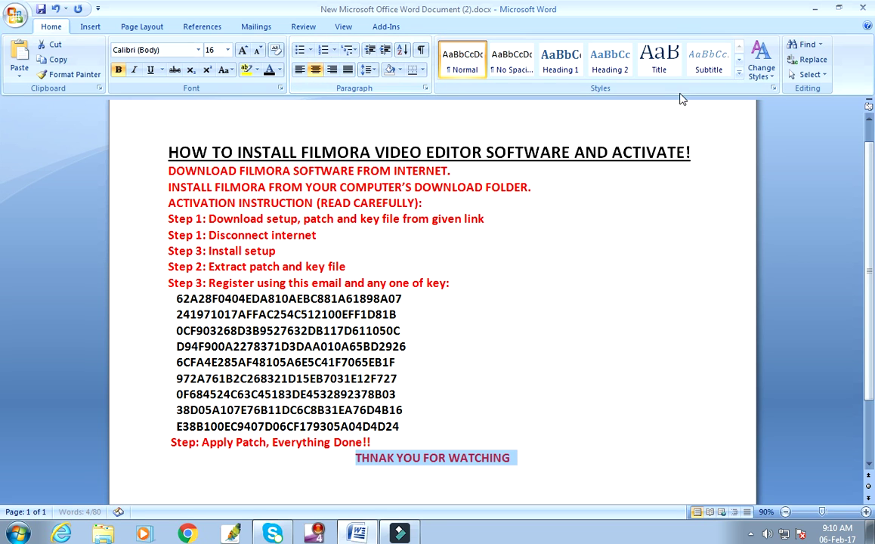
click(863, 9)
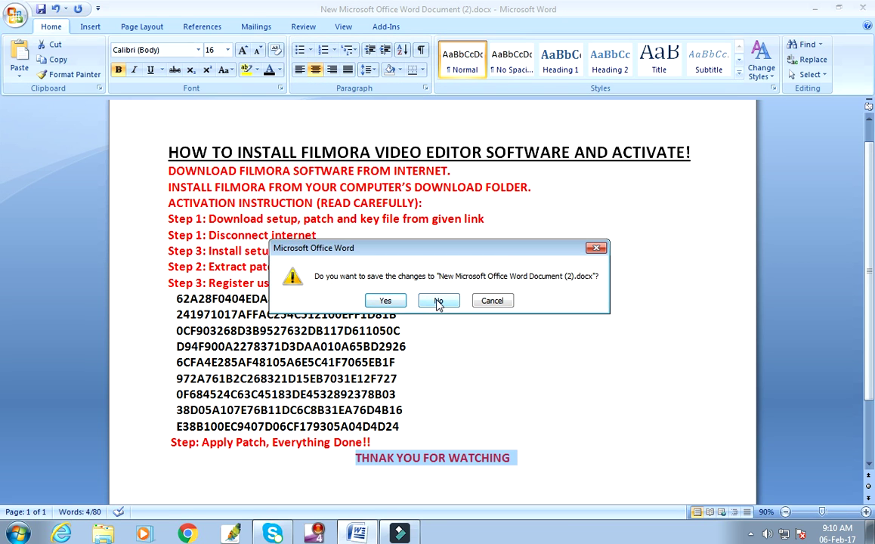
click(396, 301)
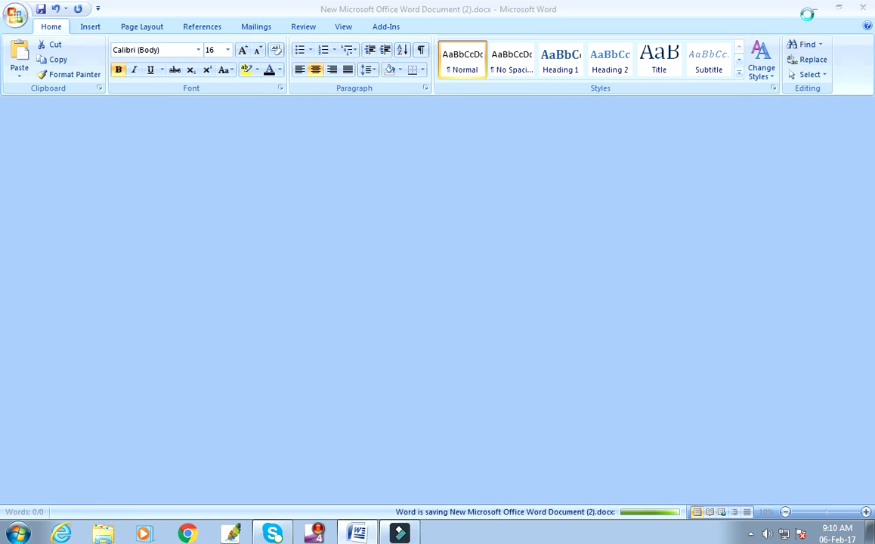
click(751, 534)
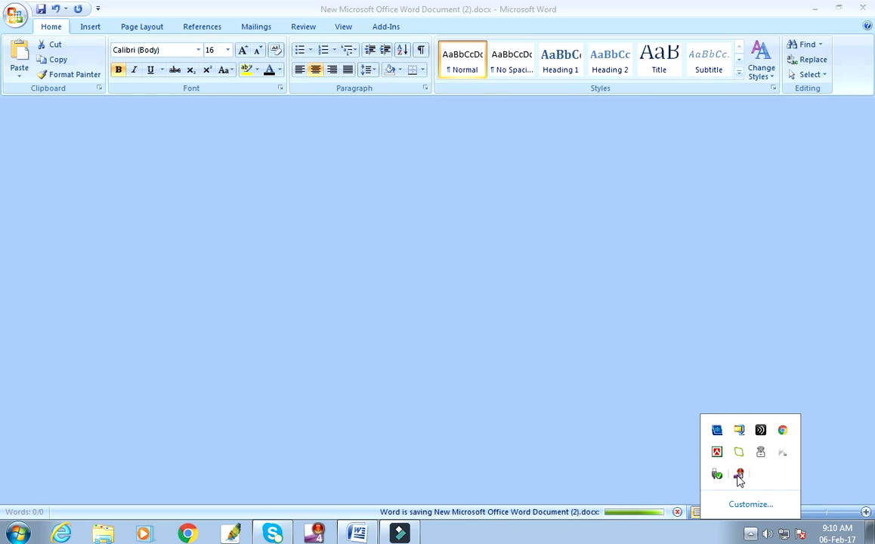